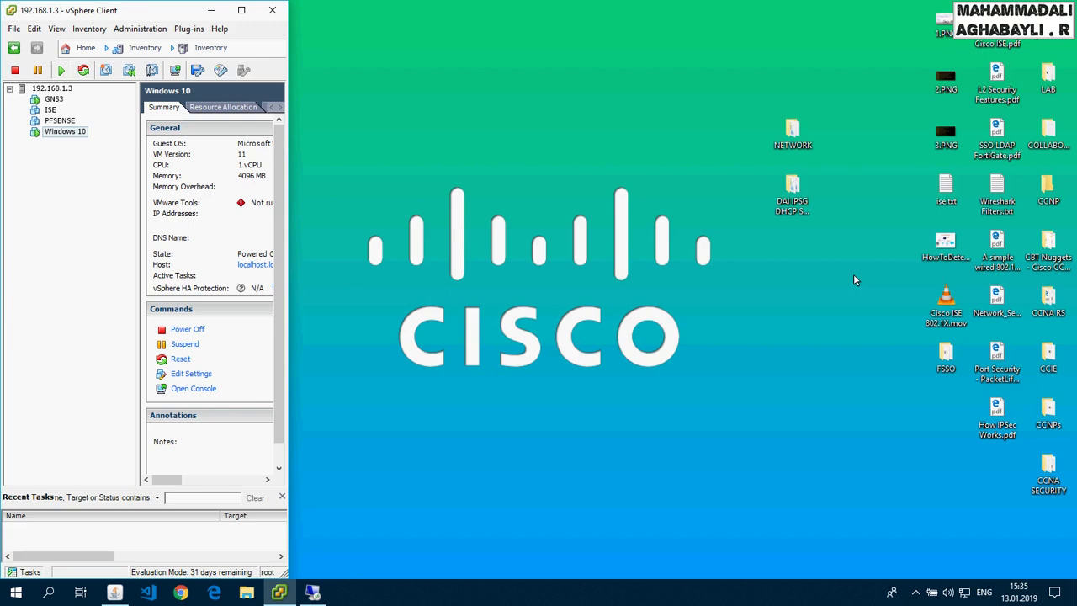
# - Switch to the 192.168.1.2 remote desktop and examine the path from PC1 through A1 and RELAY to DHCPSERVER, including the GIADDR labels
pyautogui.click(308, 594)
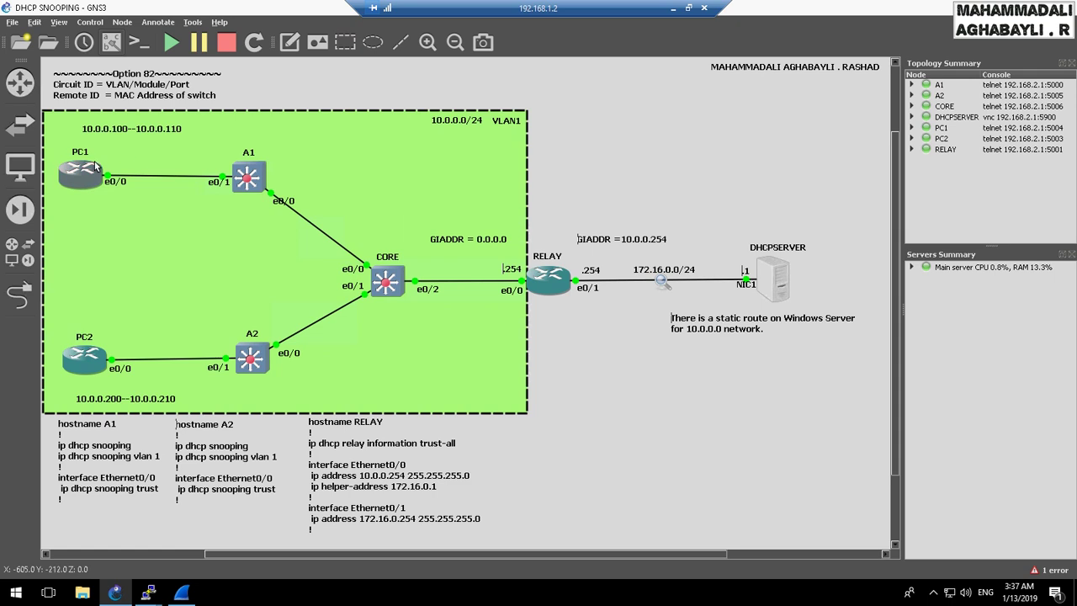
pyautogui.moveTo(95, 167)
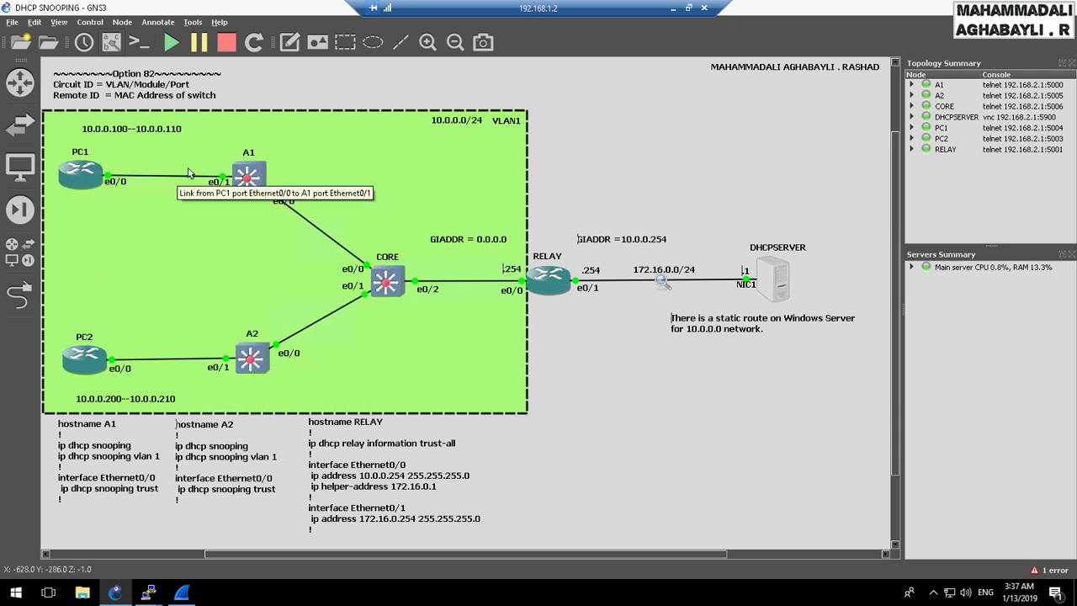
pyautogui.moveTo(255, 171)
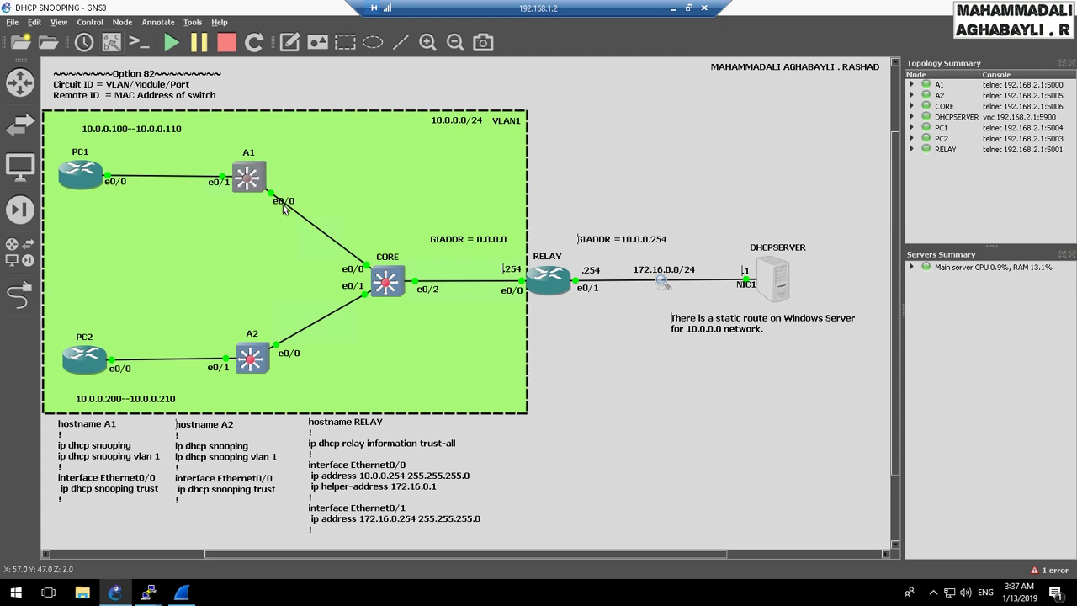
pyautogui.moveTo(541, 290)
pyautogui.moveTo(767, 260)
pyautogui.moveTo(578, 223); pyautogui.dragTo(615, 246)
pyautogui.moveTo(553, 221); pyautogui.dragTo(604, 239)
pyautogui.moveTo(633, 245); pyautogui.dragTo(664, 252)
pyautogui.moveTo(450, 229); pyautogui.dragTo(509, 250)
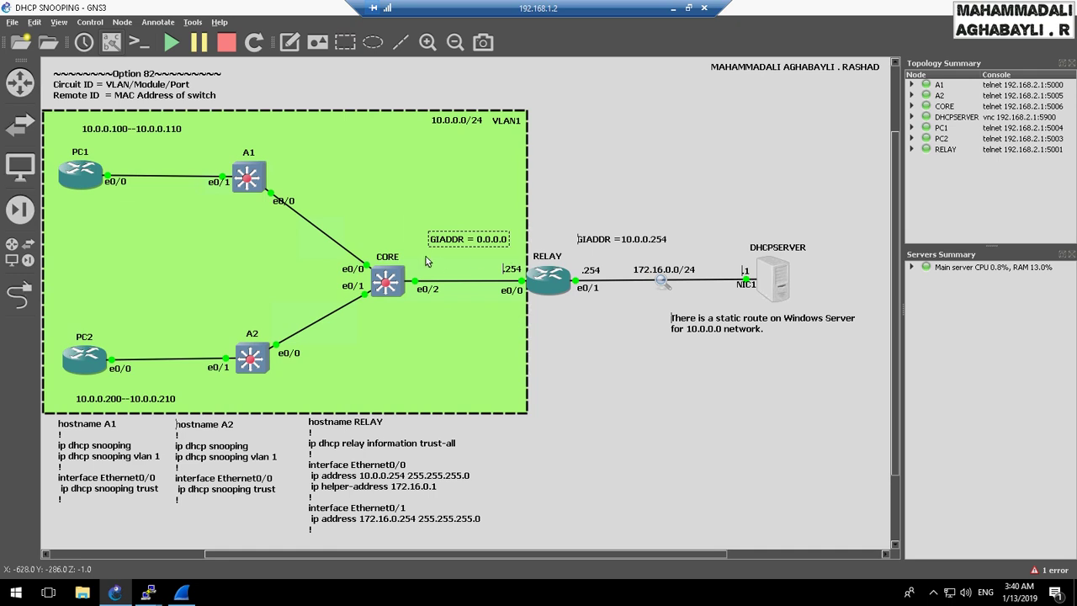
# - Examine the VLAN1 segment's RELAY interface, the address ranges for PC1 and PC2, the access switch ports and the DHCPSERVER node
pyautogui.click(255, 233)
pyautogui.click(85, 356)
pyautogui.moveTo(498, 249); pyautogui.dragTo(532, 294)
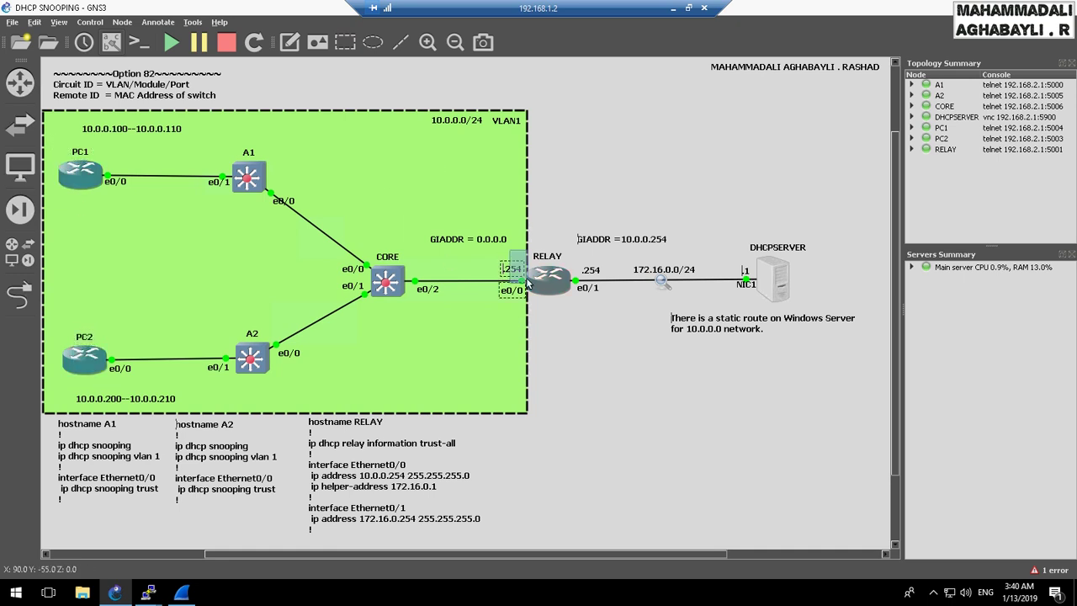
pyautogui.click(534, 311)
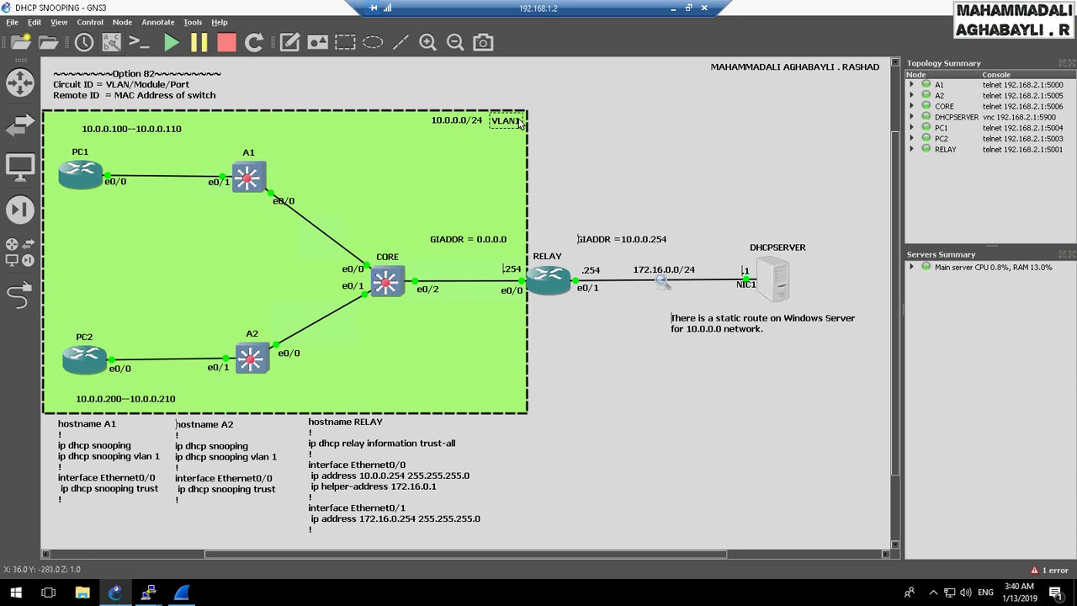
pyautogui.moveTo(520, 122); pyautogui.dragTo(517, 123)
pyautogui.click(505, 144)
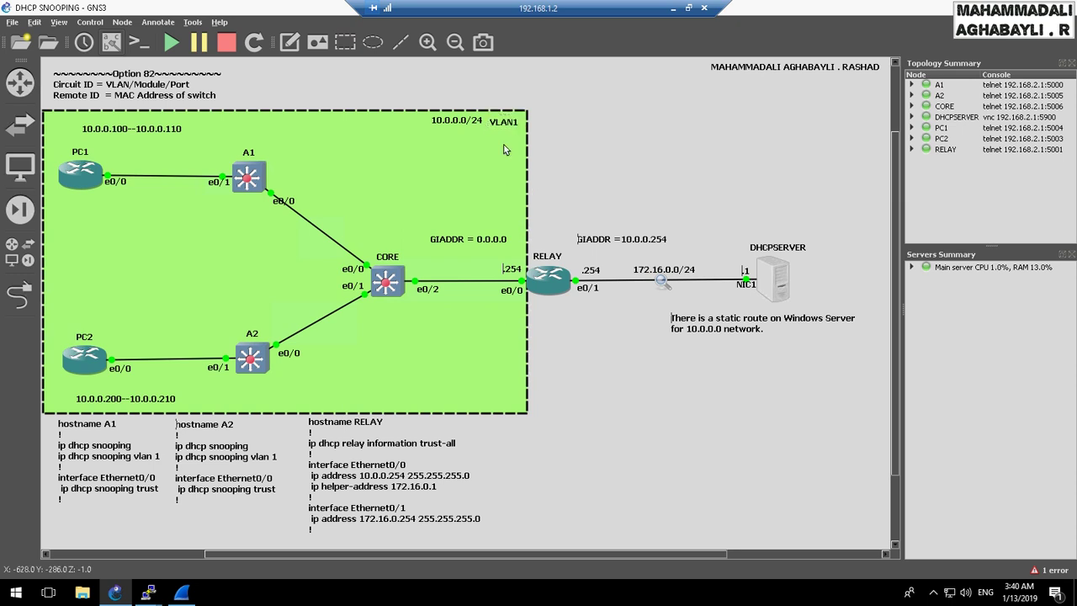
pyautogui.click(154, 131)
pyautogui.moveTo(191, 220); pyautogui.dragTo(175, 229)
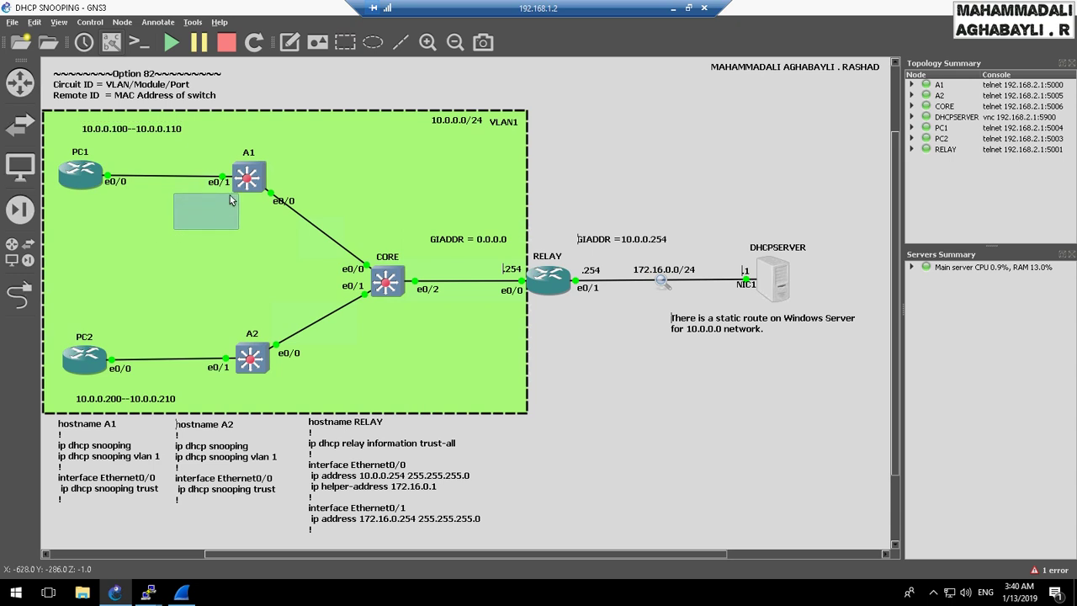
pyautogui.moveTo(230, 195); pyautogui.dragTo(254, 190)
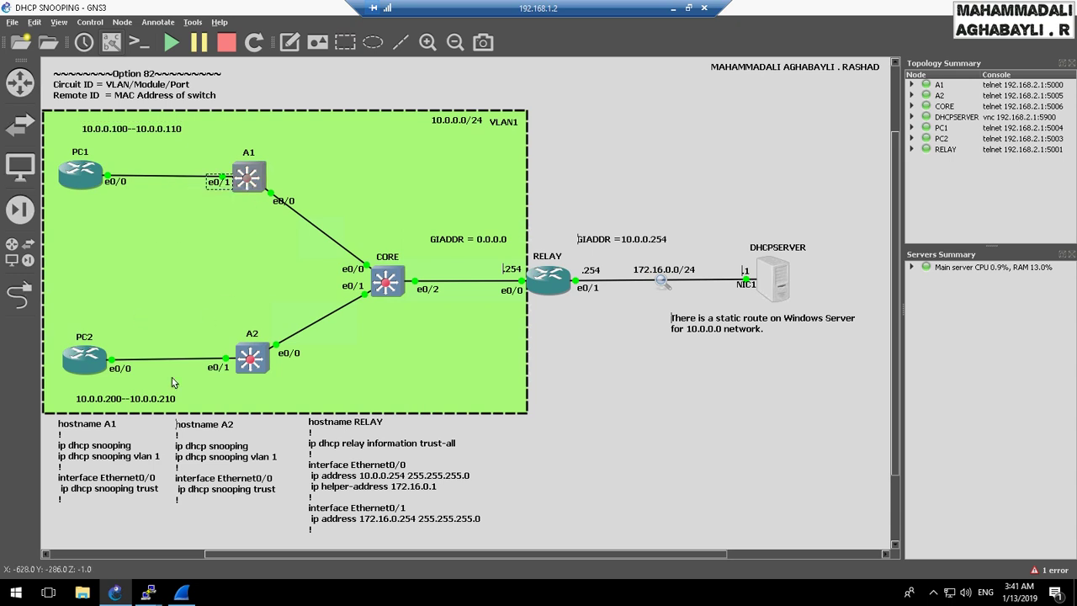
pyautogui.moveTo(191, 385); pyautogui.dragTo(122, 410)
pyautogui.click(324, 377)
pyautogui.click(166, 402)
pyautogui.click(427, 122)
pyautogui.click(342, 178)
pyautogui.moveTo(811, 215); pyautogui.dragTo(756, 308)
# - Open switch A1's console and display its DHCP snooping status with "show ip dhcp snooping"
pyautogui.doubleClick(245, 181)
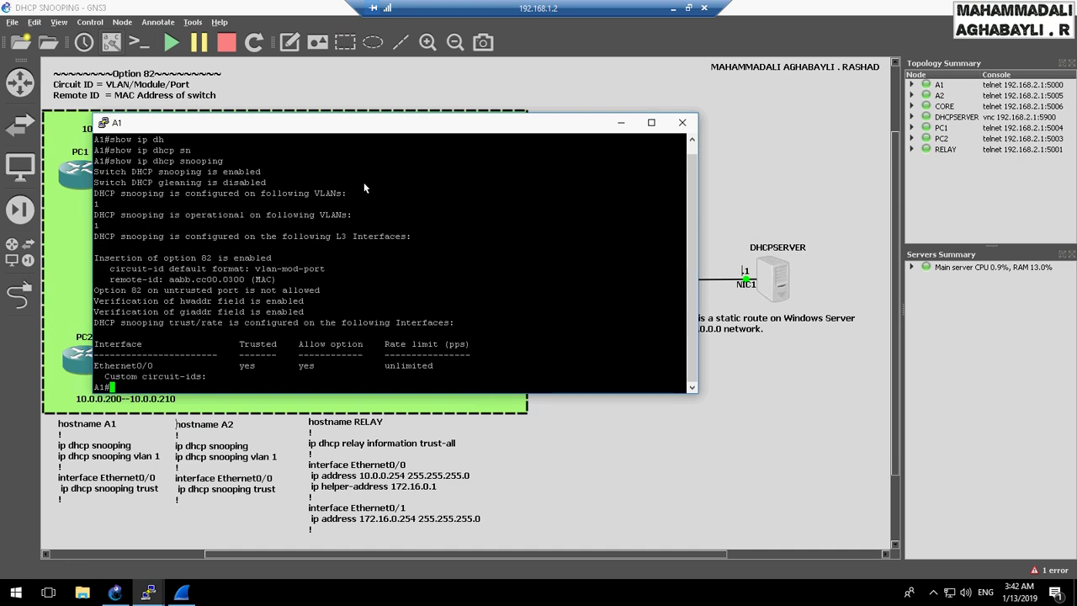
pyautogui.write('show ip dhcp snooping')
pyautogui.hotkey('ctrl', 'u')
pyautogui.press('Return')
pyautogui.press('Return')
pyautogui.press('Return')
pyautogui.press('Return')
pyautogui.press('Return')
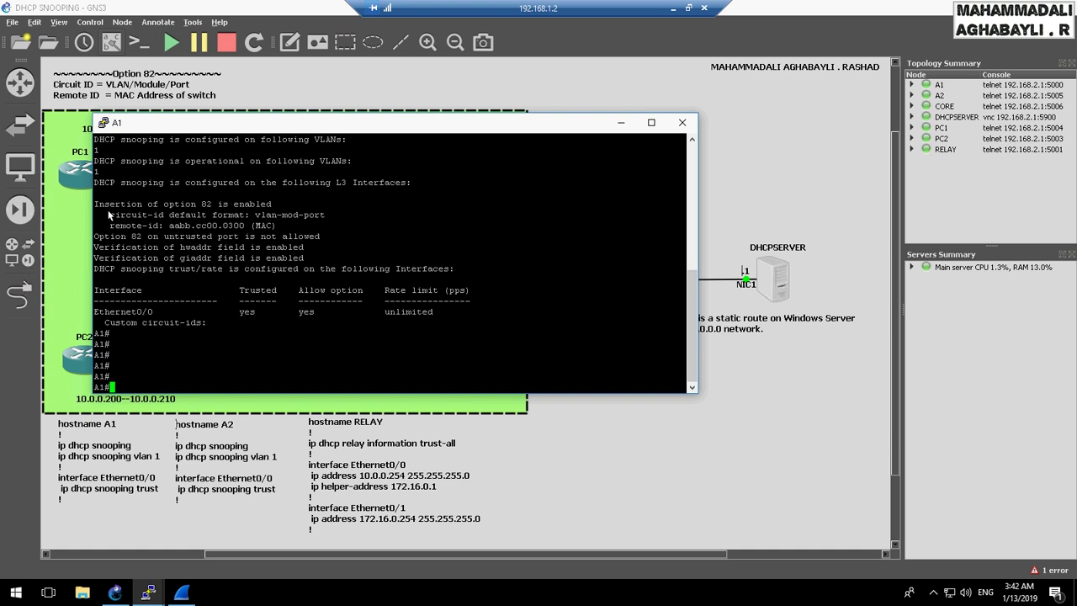
# - Examine the option 82 circuit-id format and remote-id MAC address in A1's output, and minimize the console
pyautogui.moveTo(107, 215); pyautogui.dragTo(167, 215)
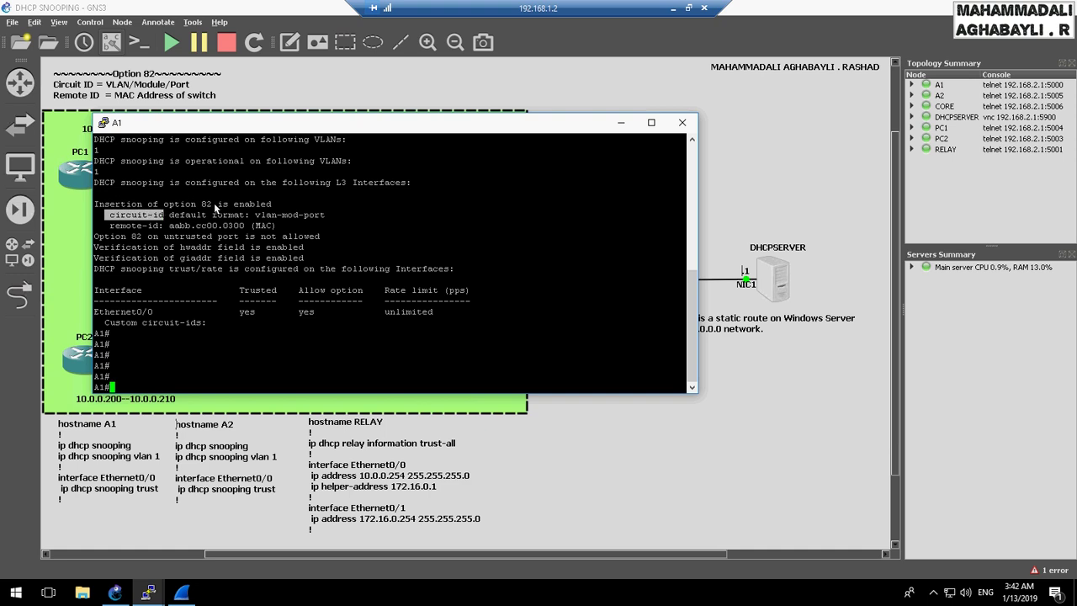
pyautogui.moveTo(250, 216); pyautogui.dragTo(320, 226)
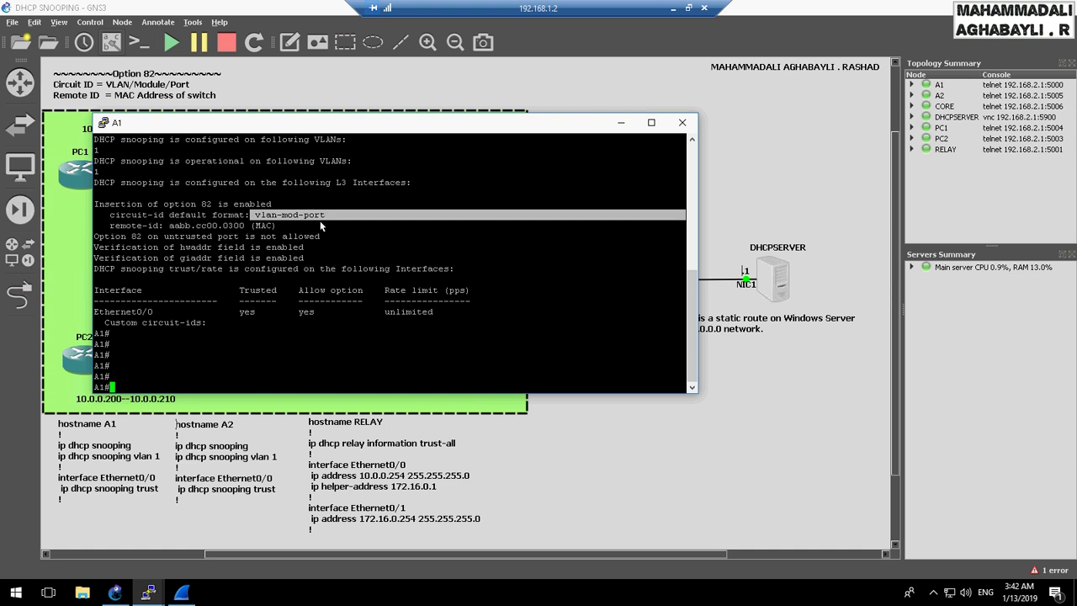
pyautogui.click(303, 240)
pyautogui.moveTo(115, 228); pyautogui.dragTo(250, 233)
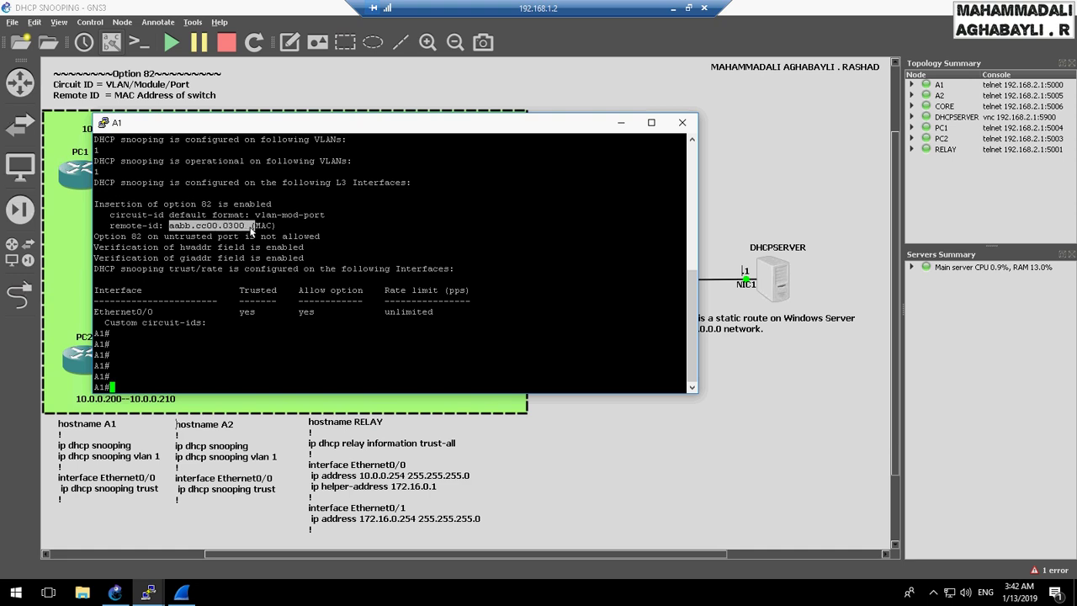
pyautogui.click(437, 209)
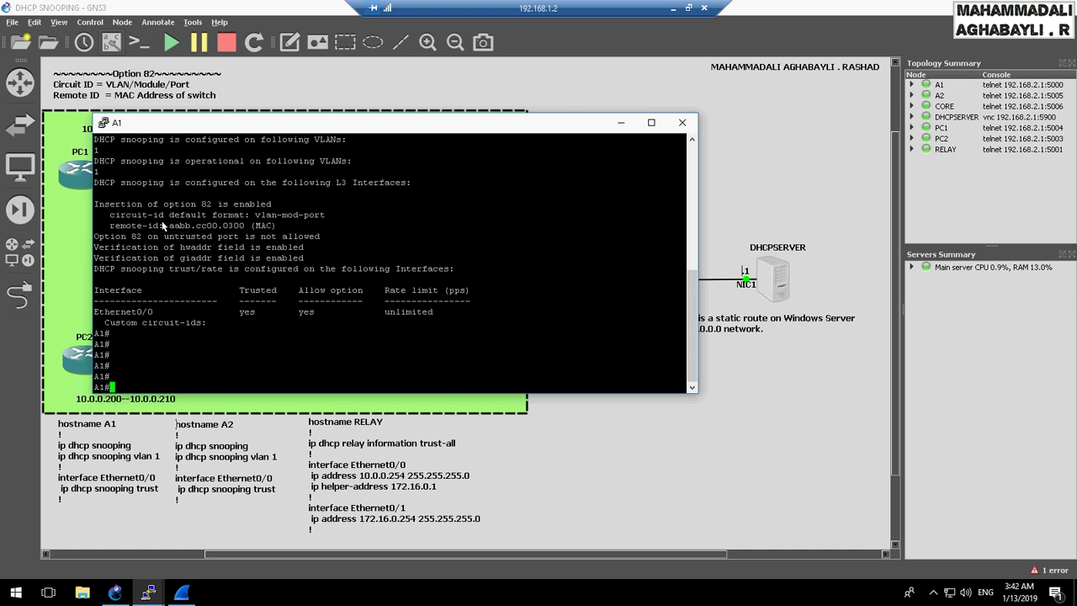
pyautogui.moveTo(164, 226); pyautogui.dragTo(259, 229)
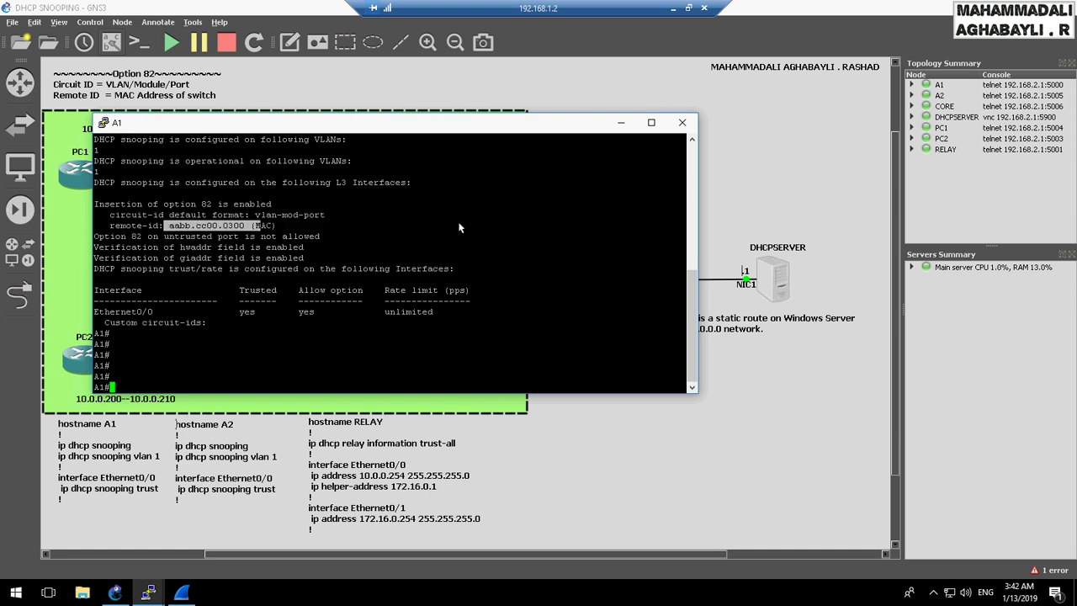
pyautogui.click(325, 242)
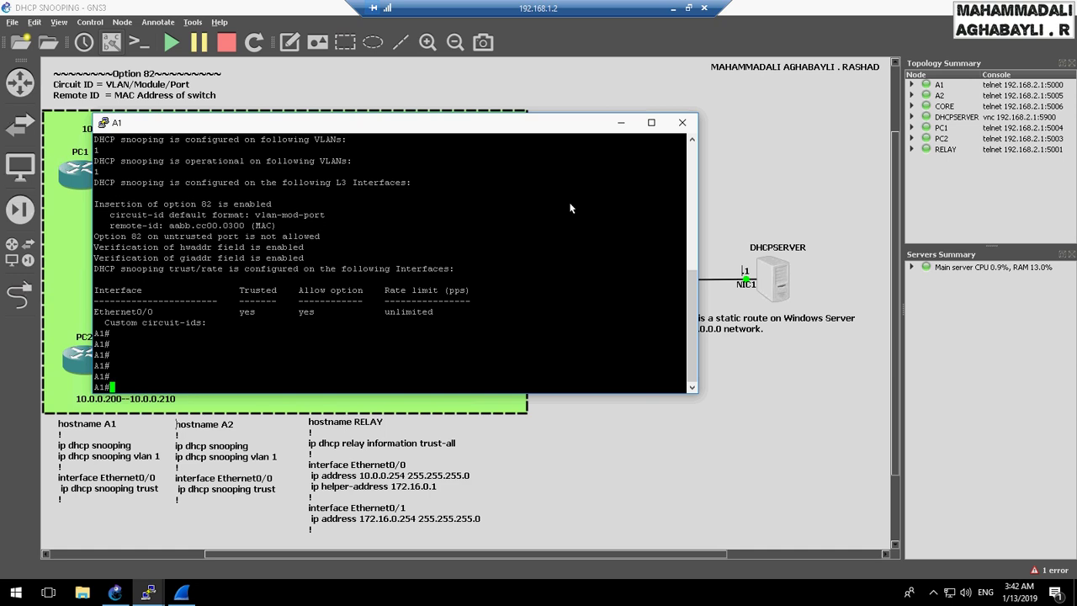
pyautogui.click(622, 124)
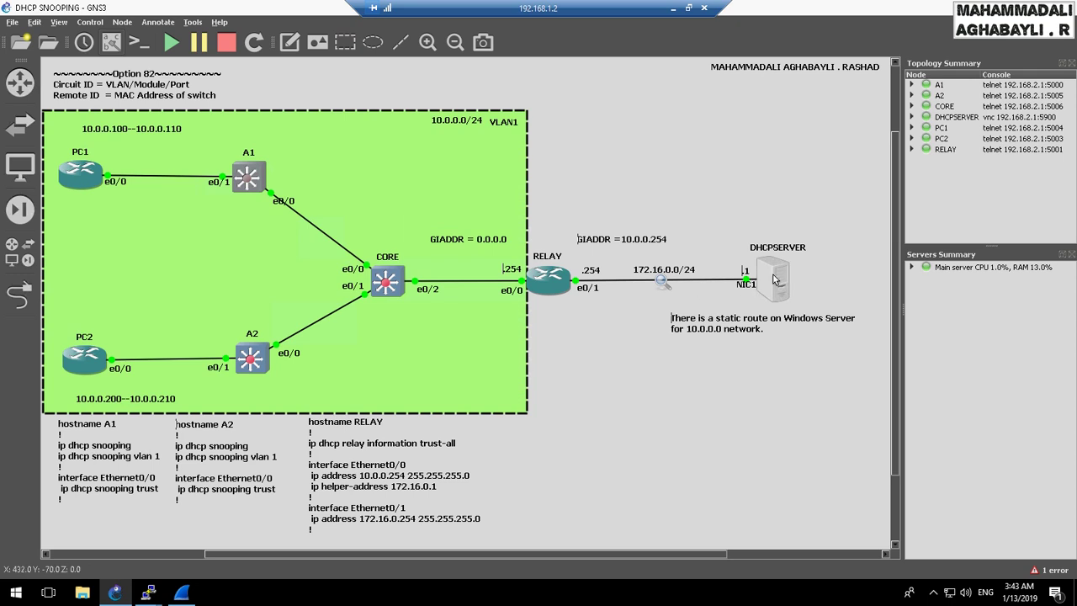
# - Stop the PC1 and PC2 nodes in the topology
pyautogui.moveTo(78, 184)
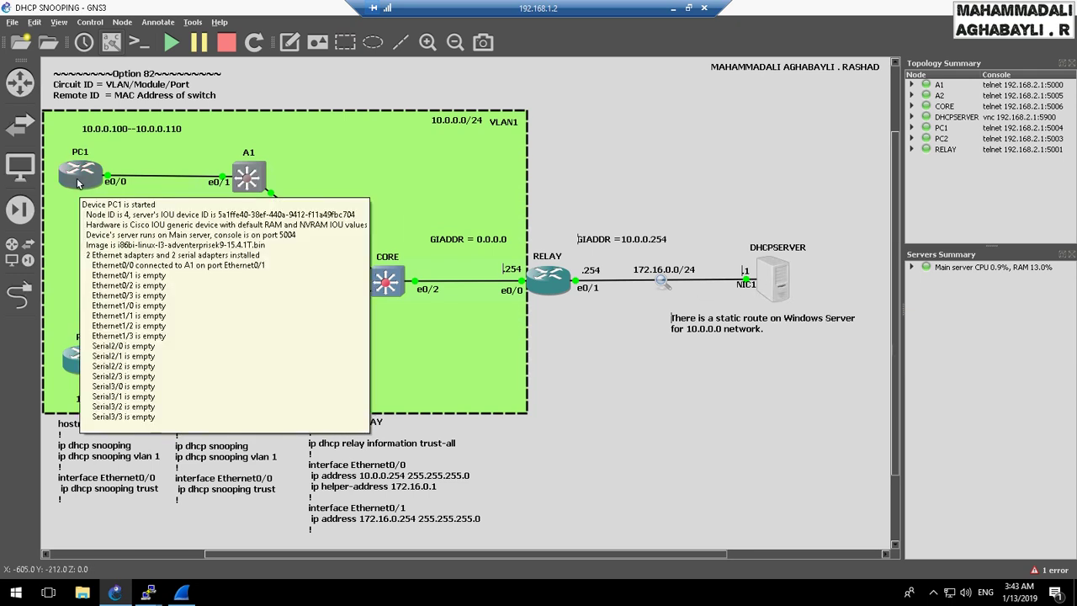
pyautogui.rightClick(79, 180)
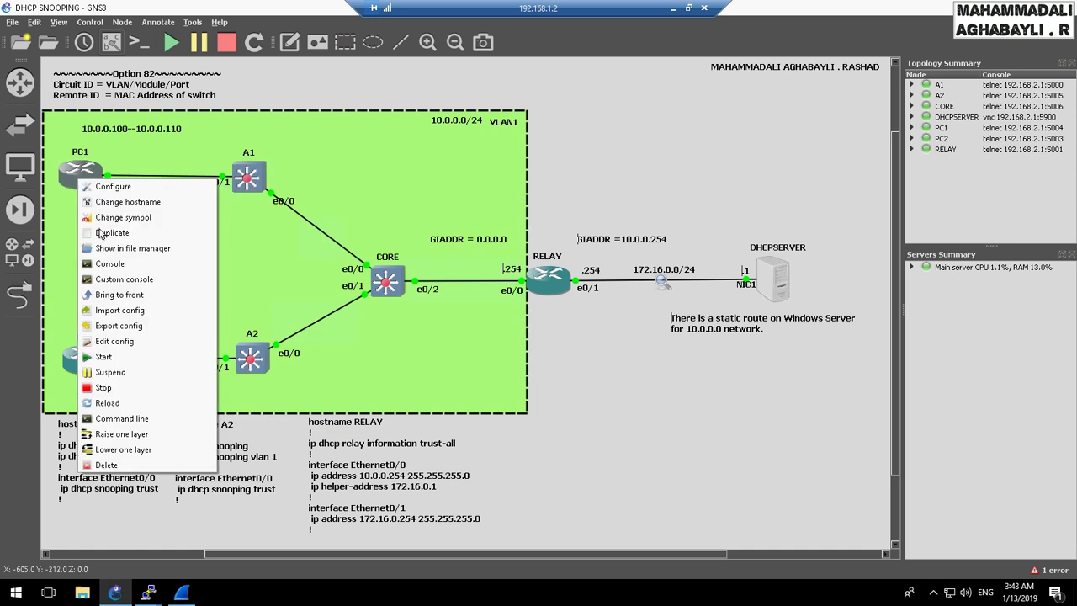
pyautogui.click(124, 389)
pyautogui.rightClick(72, 370)
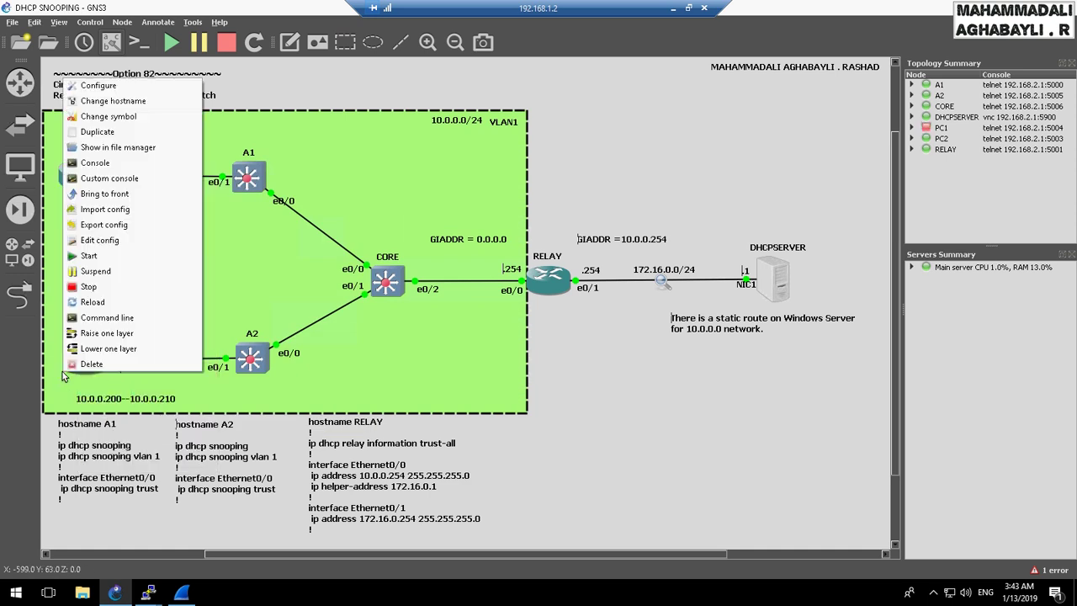
pyautogui.click(81, 388)
pyautogui.rightClick(81, 370)
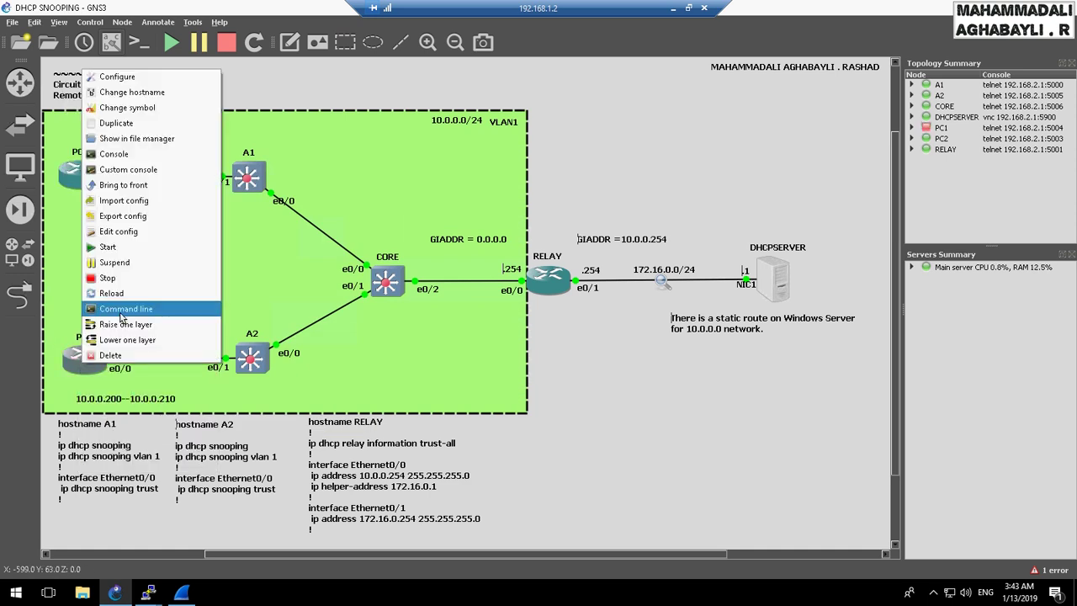
pyautogui.click(130, 291)
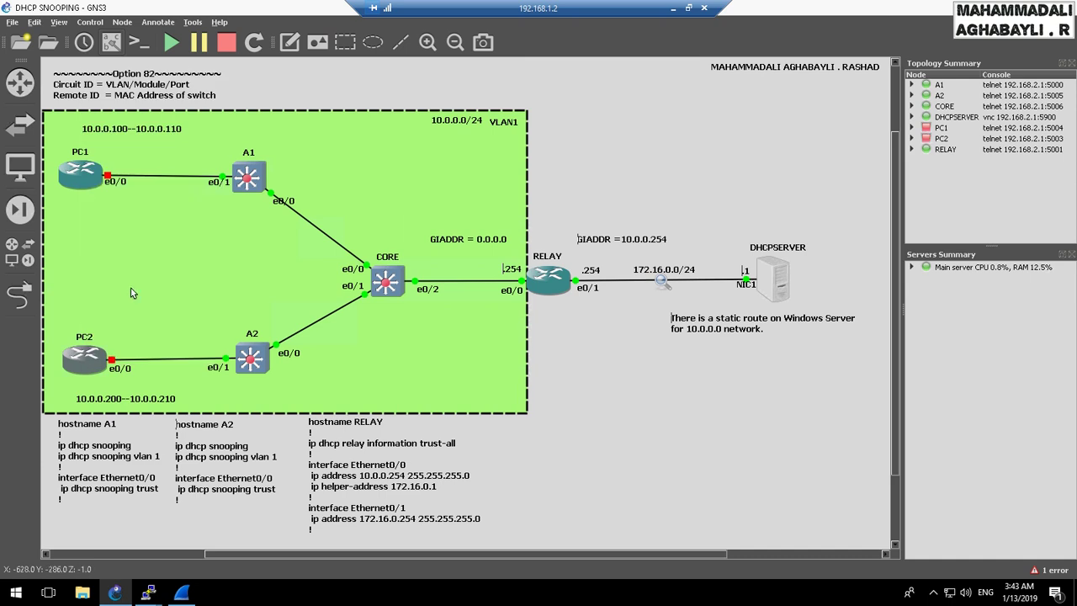
# - Open the DHCPSERVER console and delete the IPv4 scope [10.0.0.0] OFFICE, accepting both confirmations
pyautogui.doubleClick(772, 280)
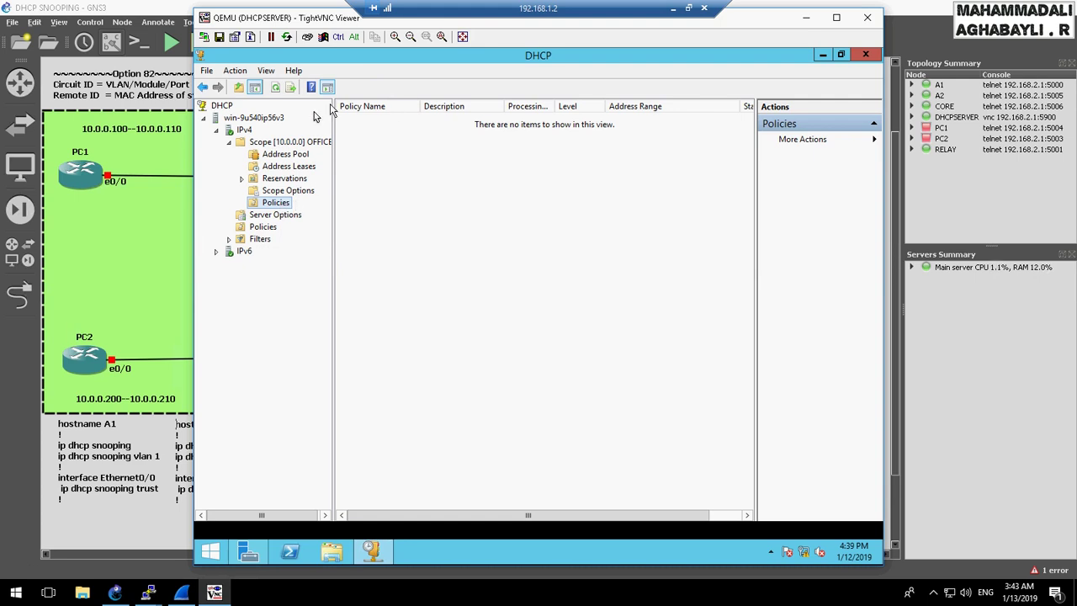
pyautogui.click(277, 143)
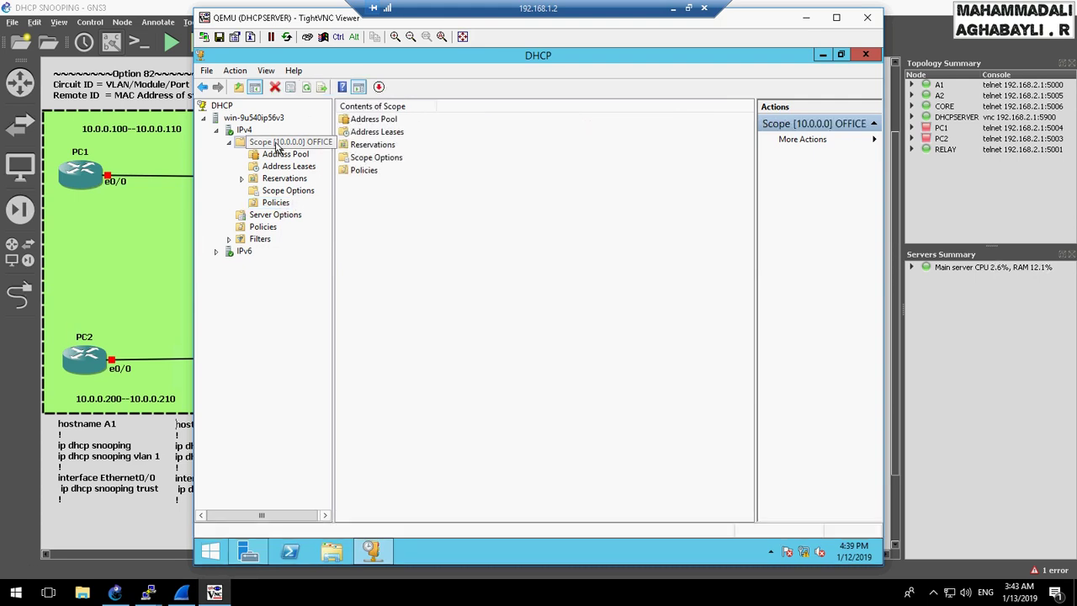
pyautogui.rightClick(278, 144)
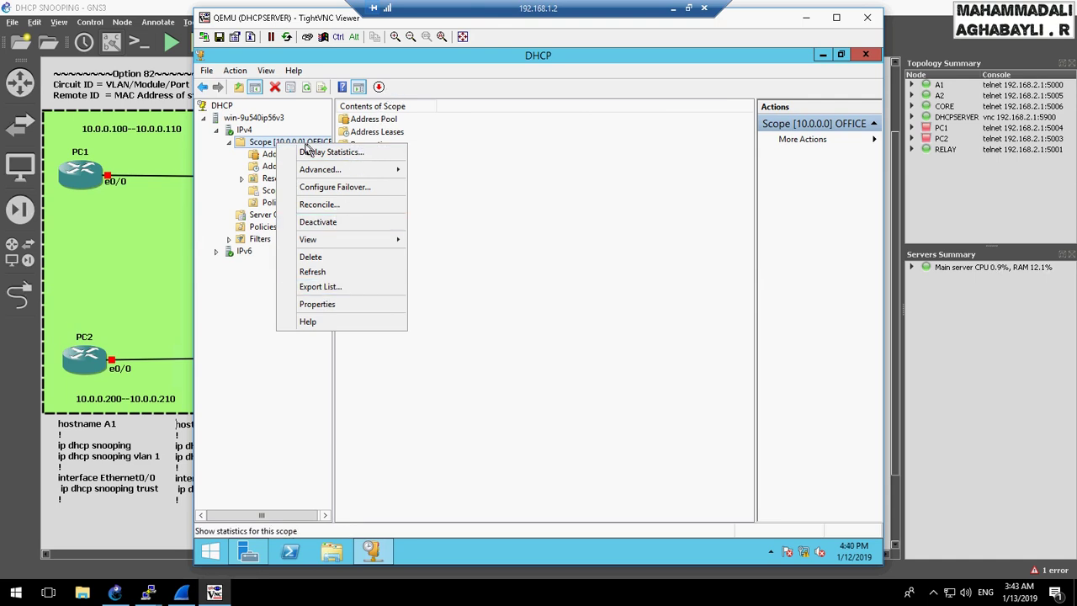
pyautogui.click(276, 88)
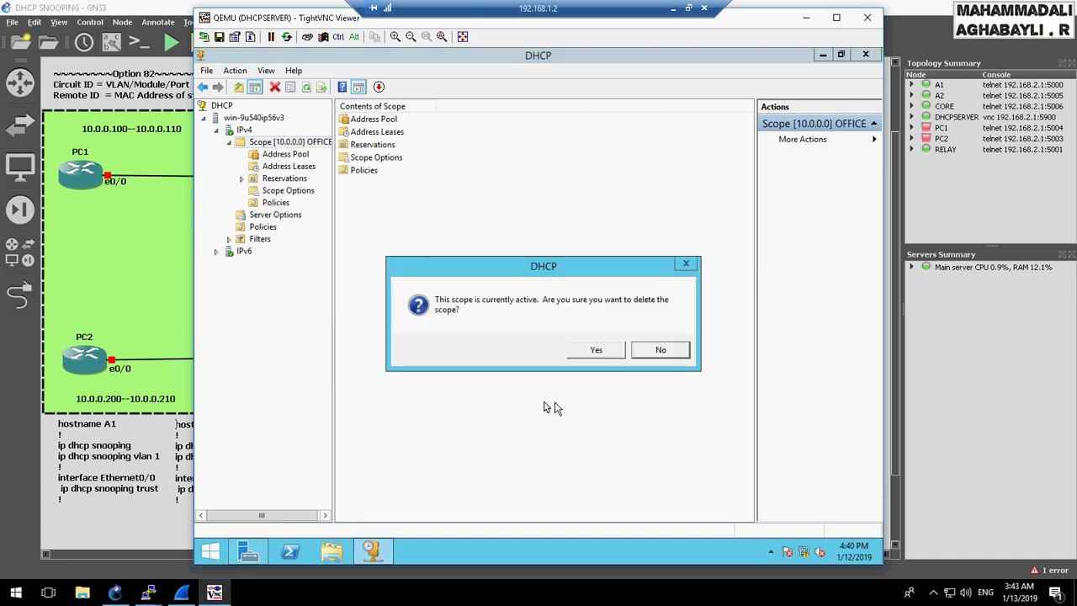
pyautogui.click(591, 355)
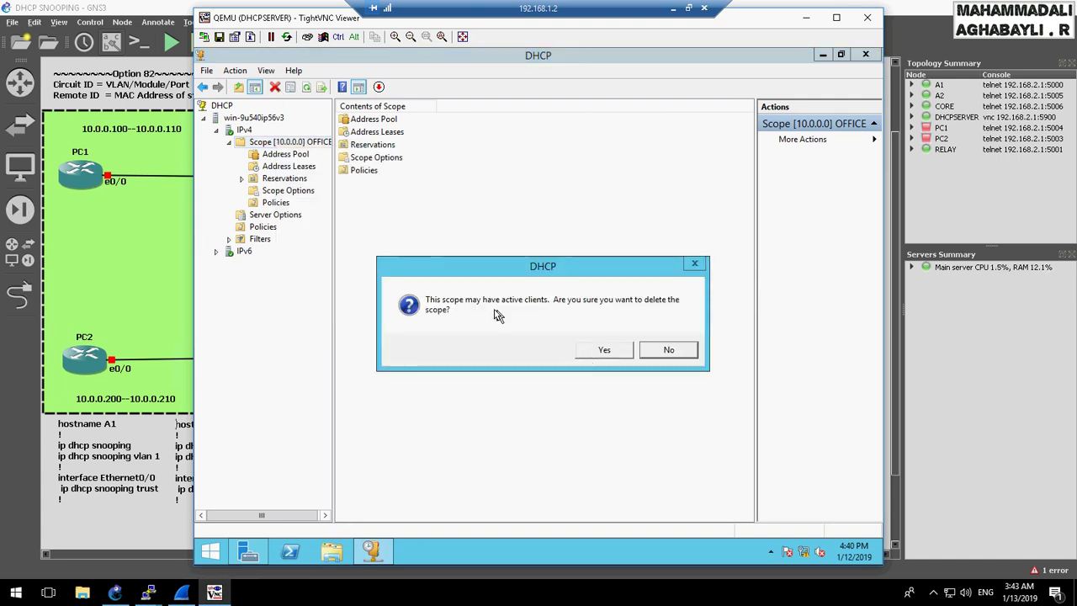
pyautogui.click(609, 353)
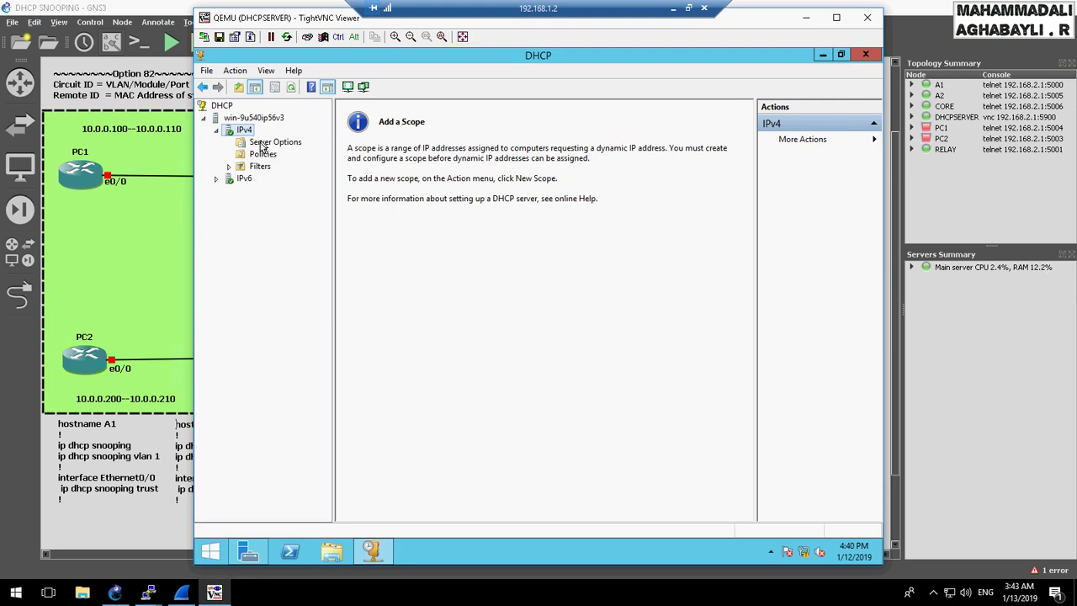
# - Start a new IPv4 scope on the DHCP server, name it OFFICE and continue to the address range settings
pyautogui.click(216, 131)
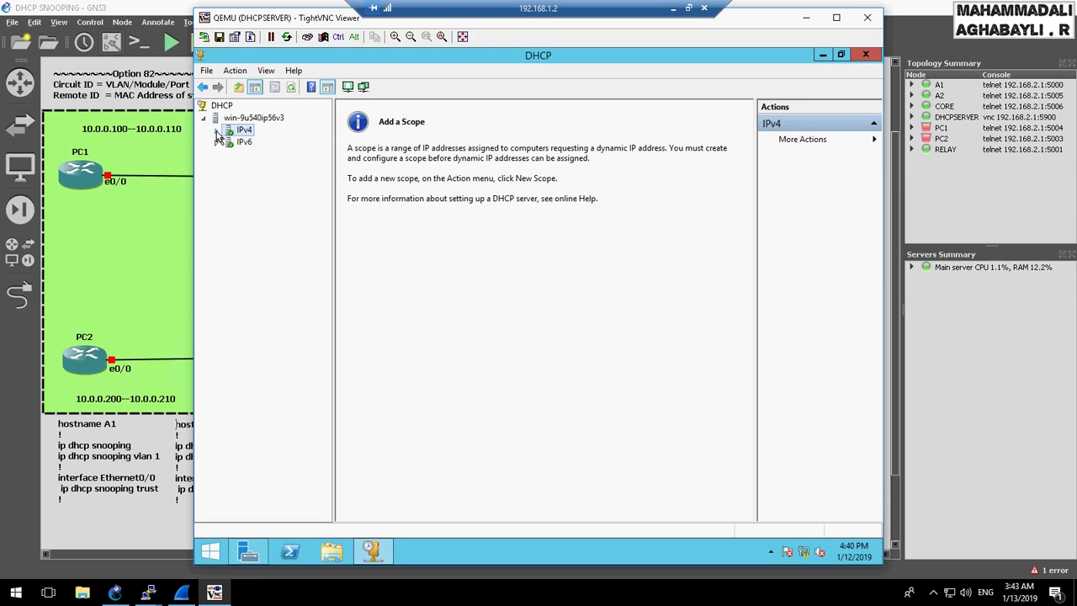
pyautogui.click(216, 132)
pyautogui.rightClick(237, 134)
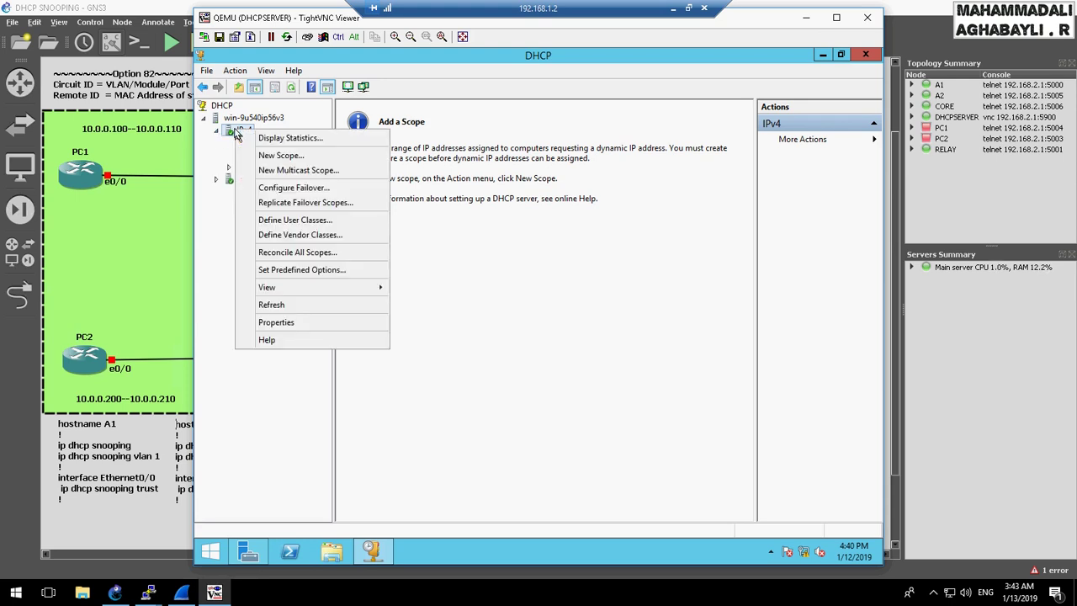
pyautogui.click(281, 157)
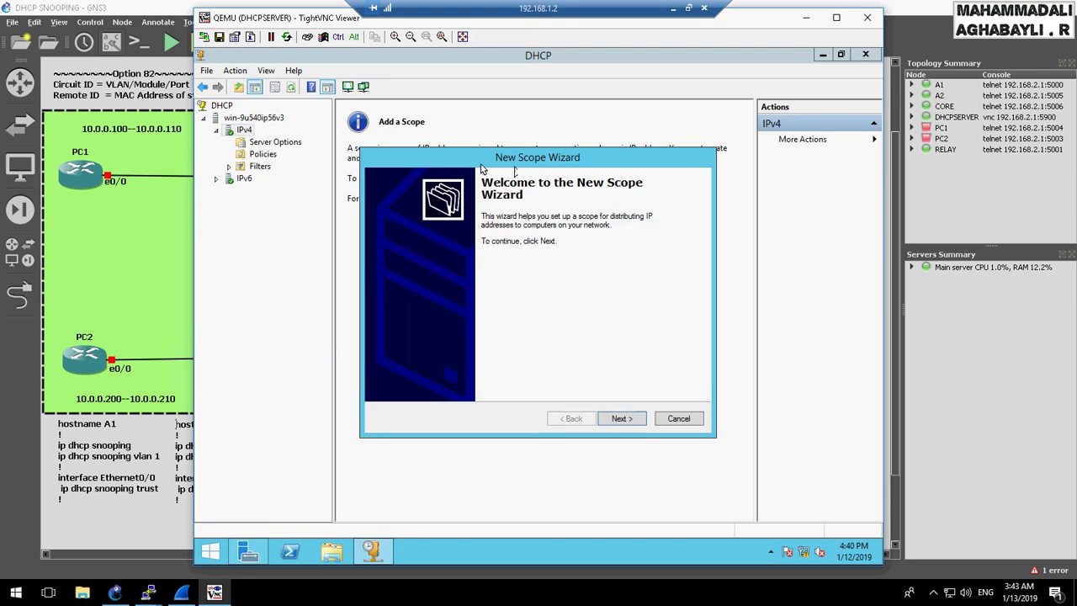
pyautogui.click(616, 421)
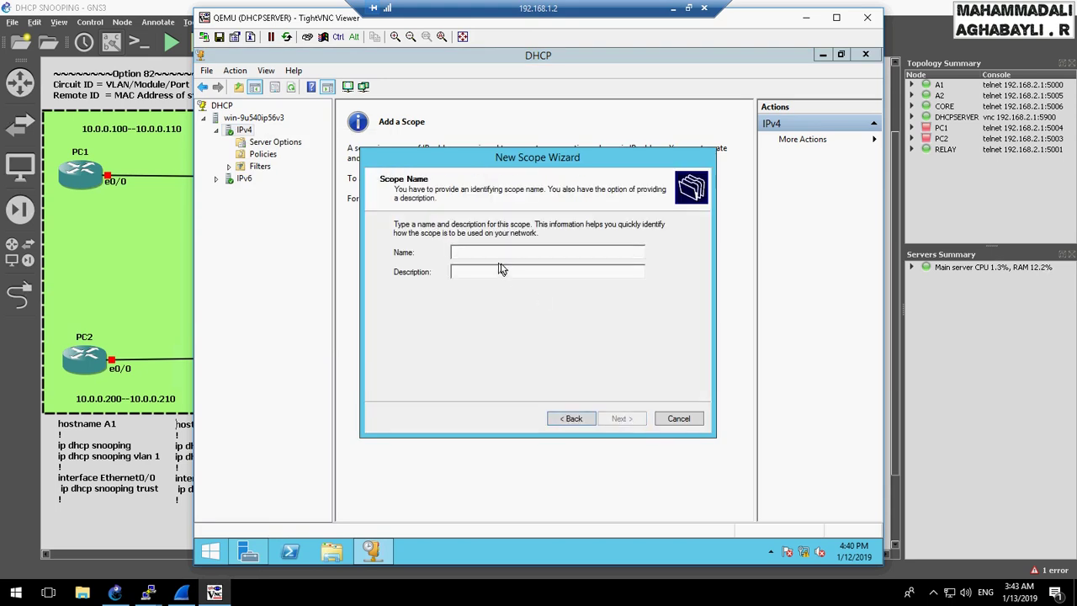
pyautogui.click(492, 252)
pyautogui.write('OFFICE')
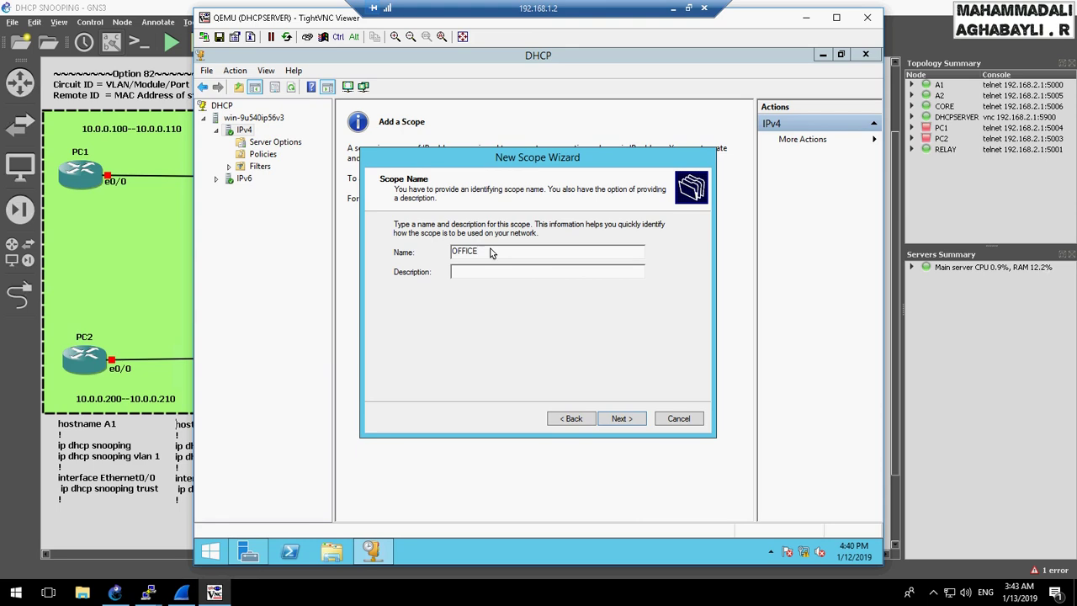
pyautogui.click(622, 418)
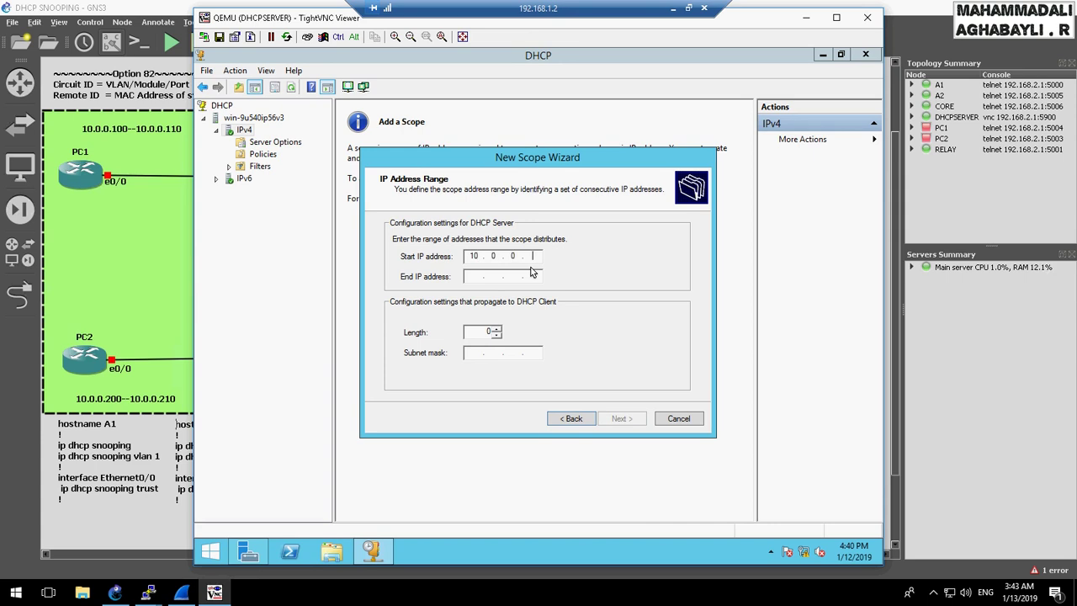
# - Set the scope's address range to 10.0.0.1 through 10.0.0.254 with a subnet mask length of 24
pyautogui.click(486, 283)
pyautogui.write('10.0.0.254')
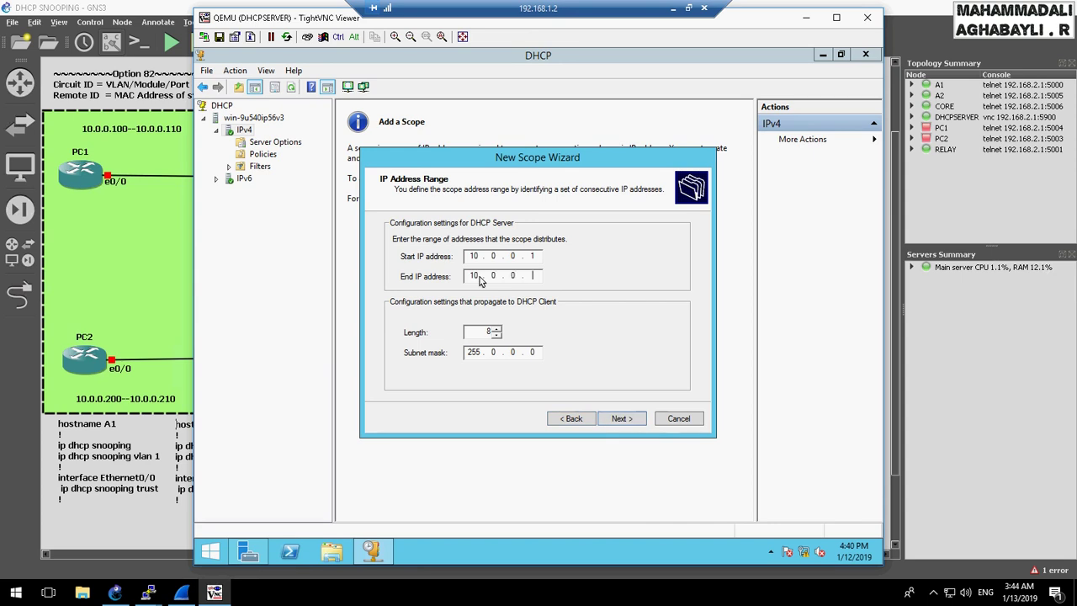
pyautogui.doubleClick(486, 333)
pyautogui.write('24')
pyautogui.click(614, 418)
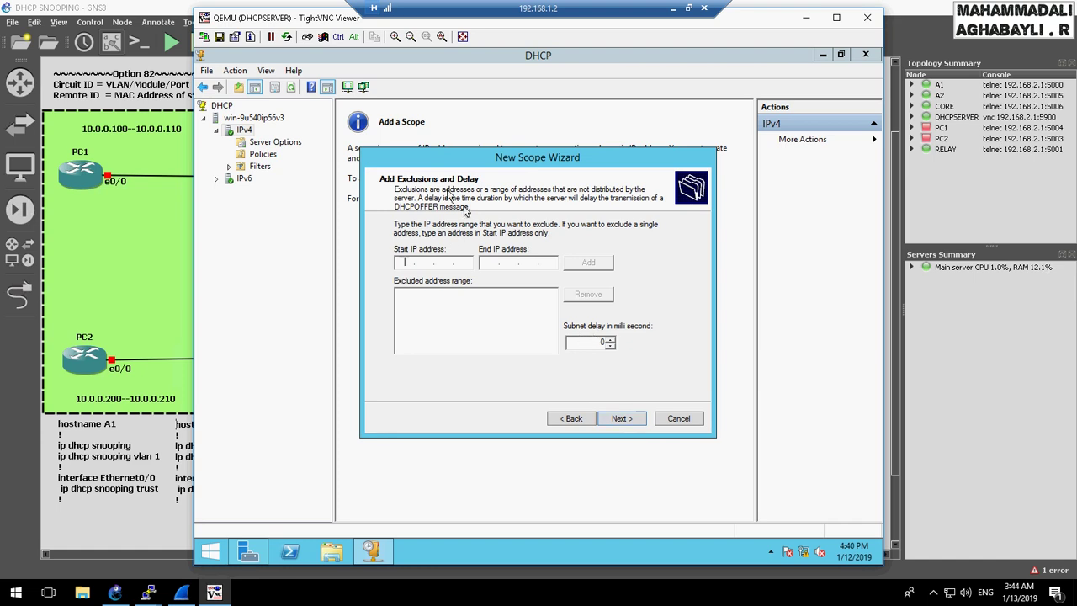
# - Continue past the exclusions and lease duration settings, and choose to configure the DHCP options now
pyautogui.click(627, 421)
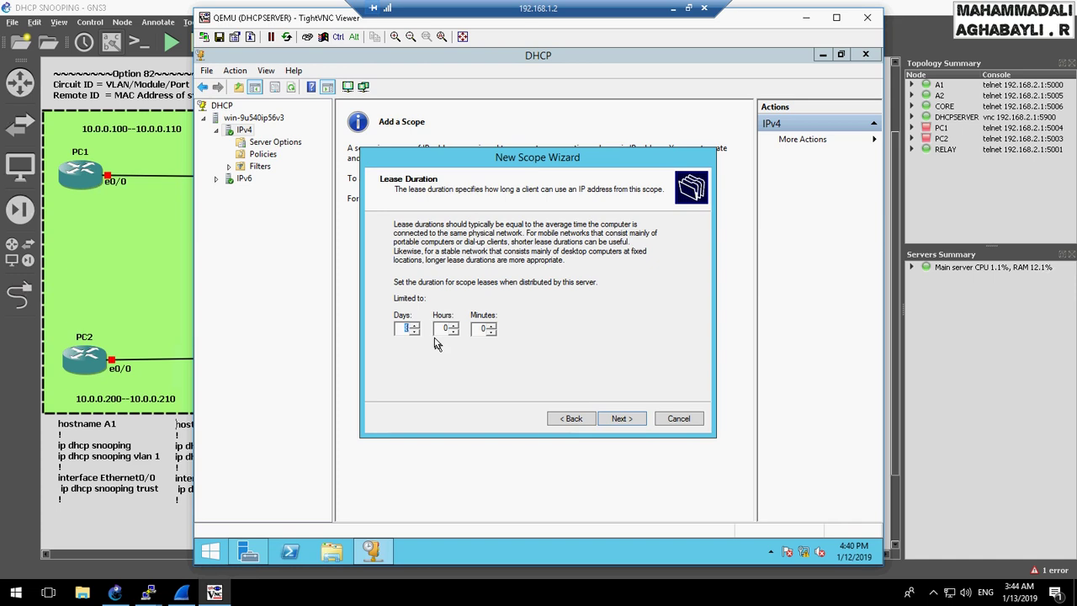
pyautogui.doubleClick(485, 328)
pyautogui.click(621, 419)
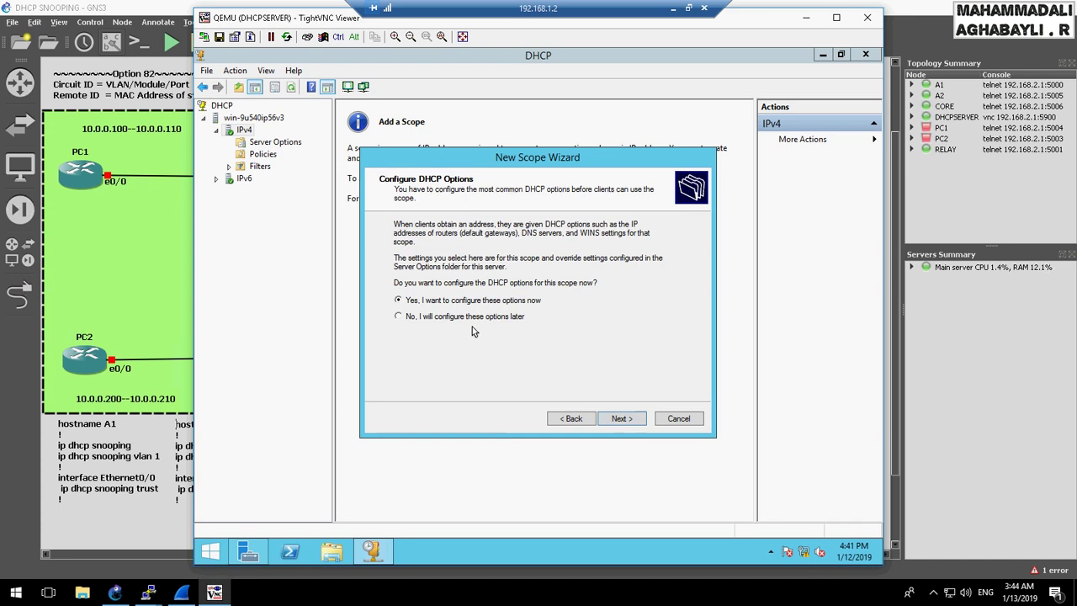
pyautogui.click(620, 419)
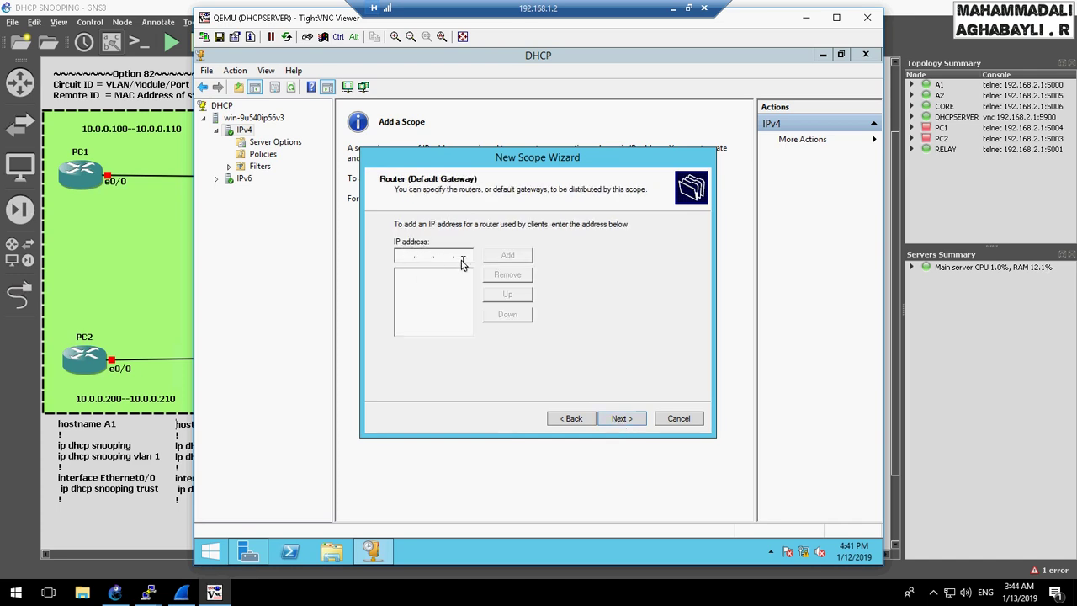
# - Add 10.0.0.254 as the scope's router (default gateway)
pyautogui.write('10.0.0.254')
pyautogui.click(508, 255)
pyautogui.click(624, 419)
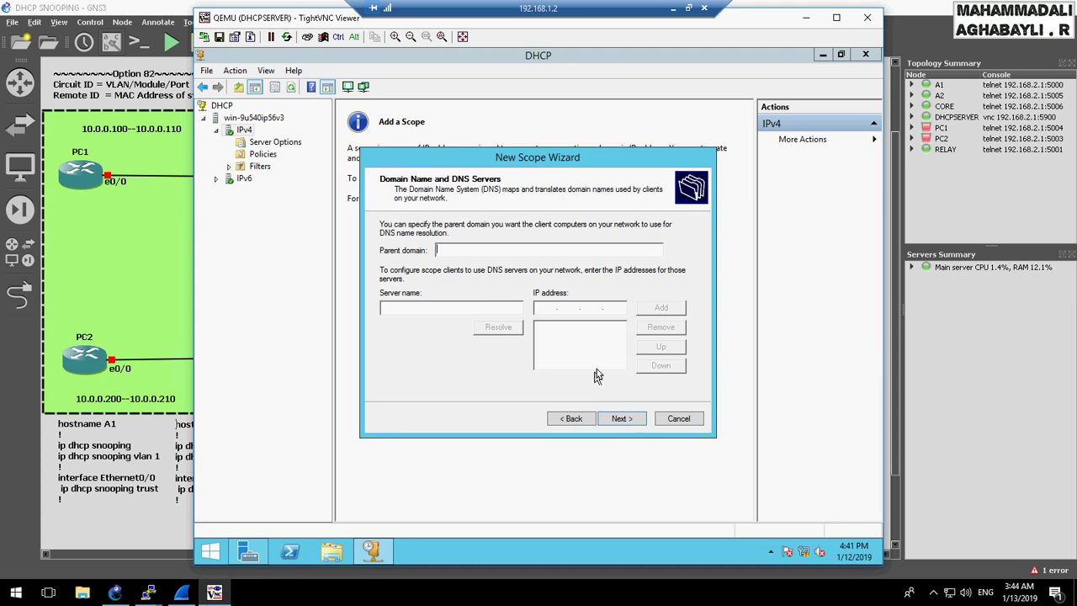
# - Leave the DNS and WINS servers empty, and finish creating the scope with activation enabled
pyautogui.click(613, 418)
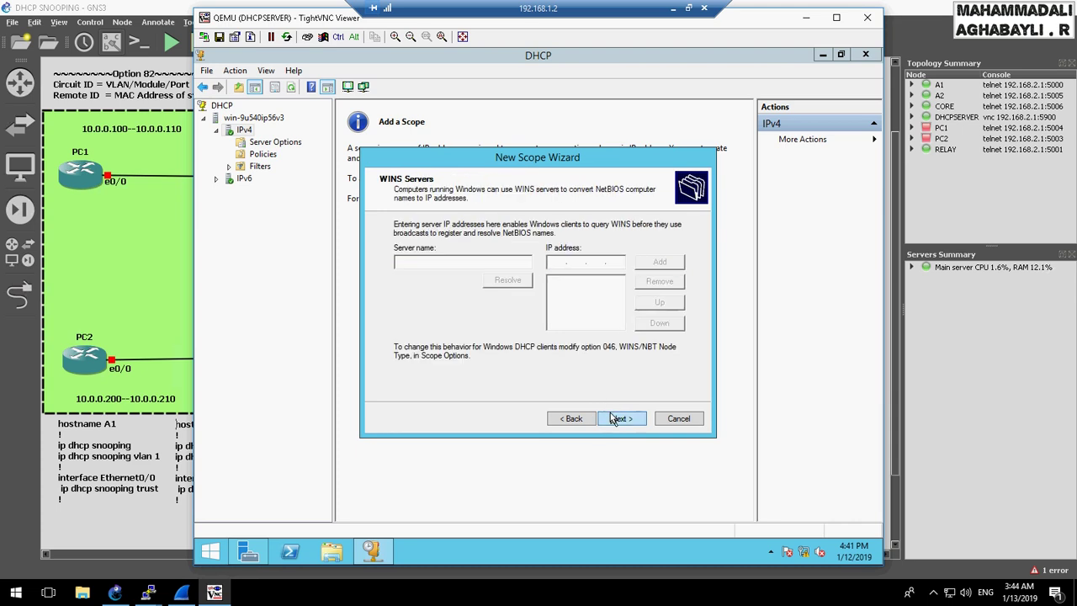
pyautogui.click(613, 418)
pyautogui.click(614, 419)
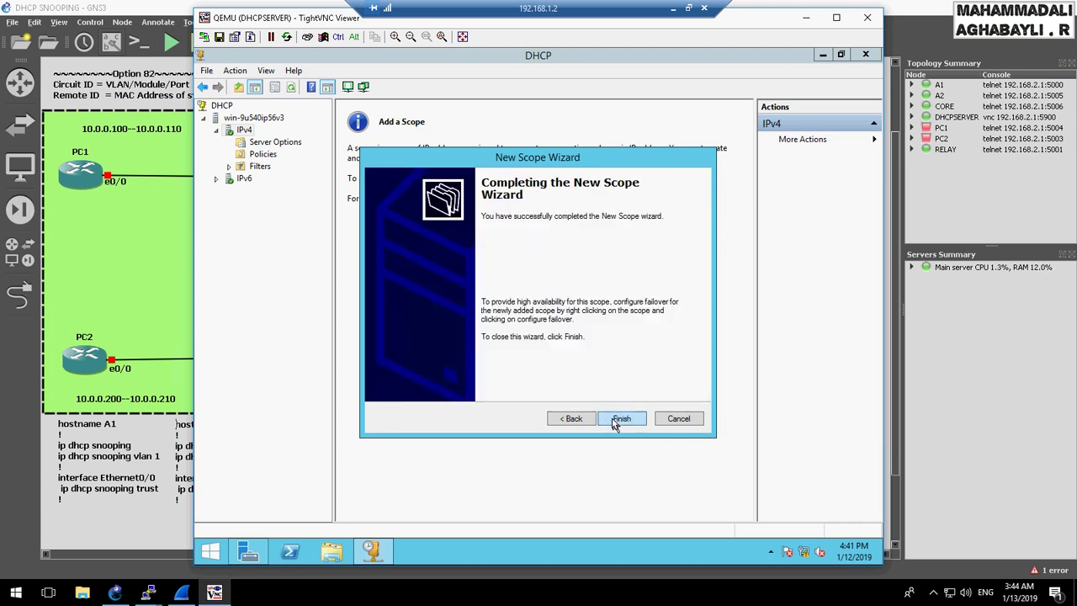
pyautogui.click(620, 419)
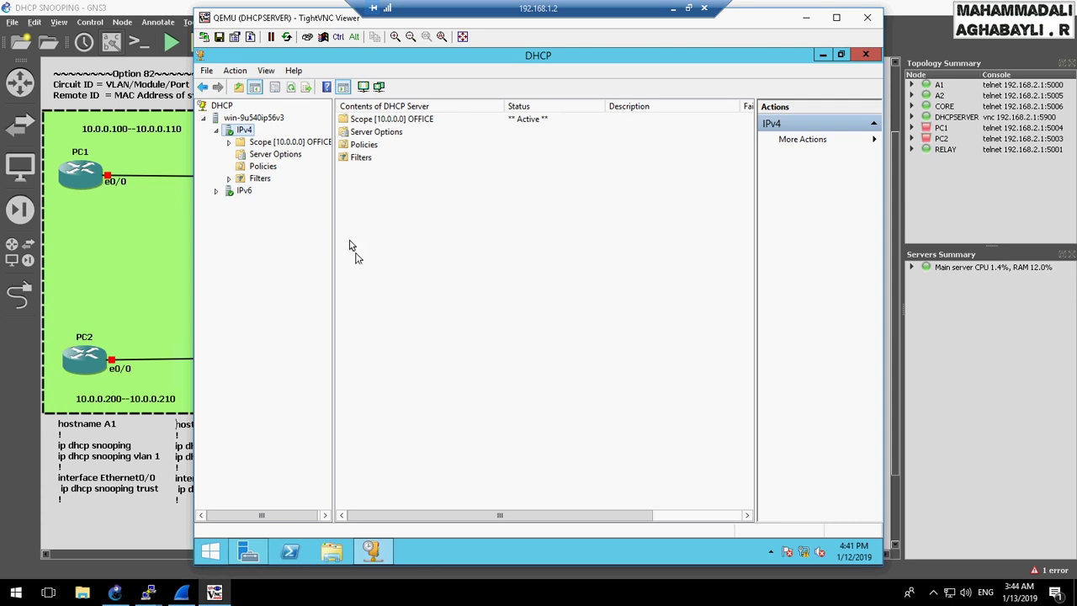
# - Compare the server-level IPv4 policies with the policies inside the OFFICE scope
pyautogui.click(262, 167)
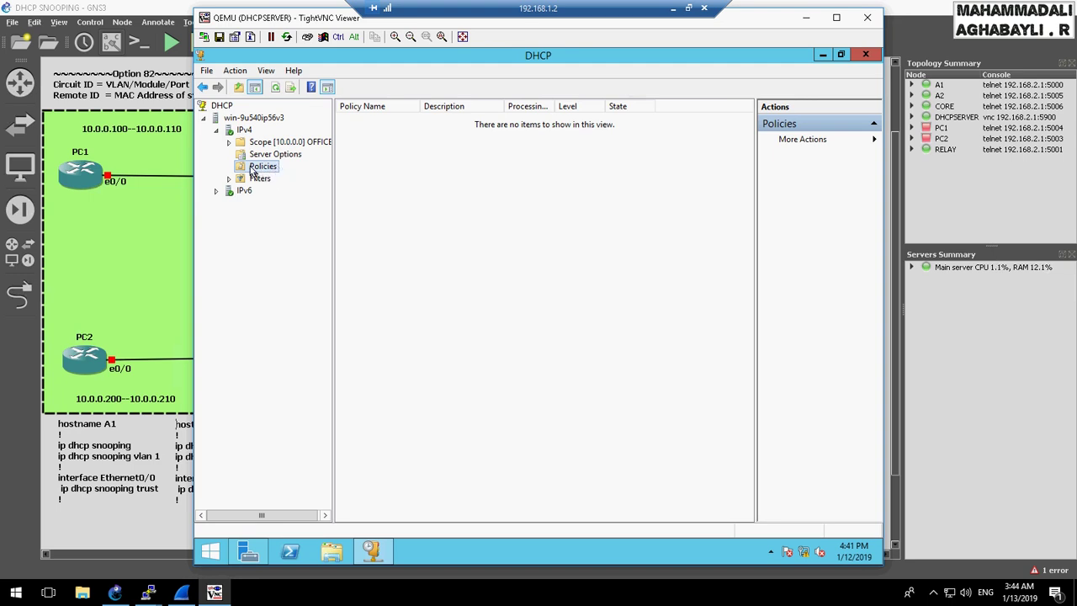
pyautogui.click(229, 143)
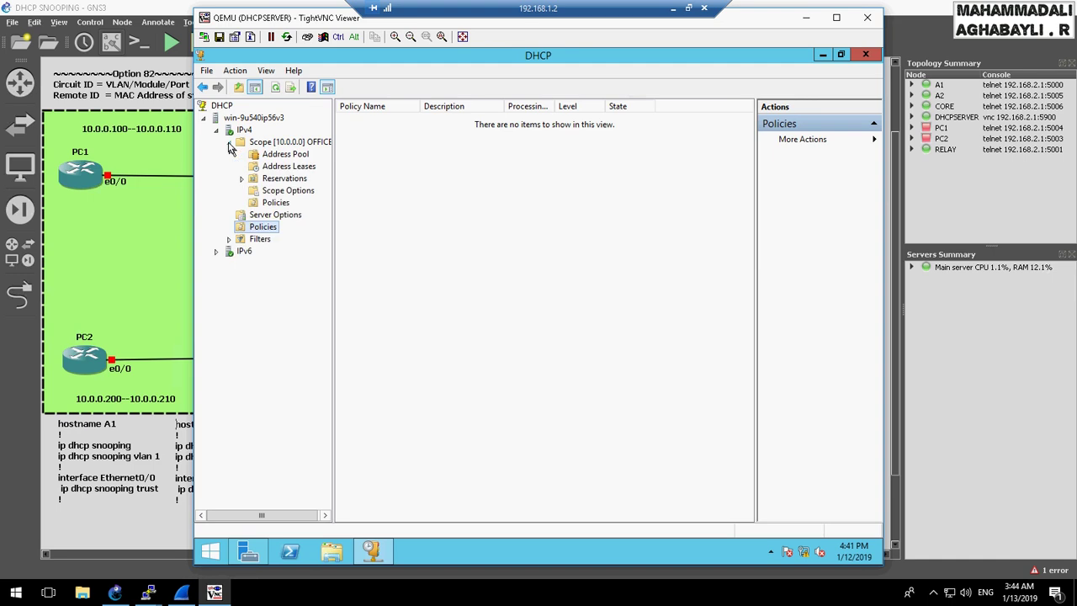
pyautogui.click(267, 203)
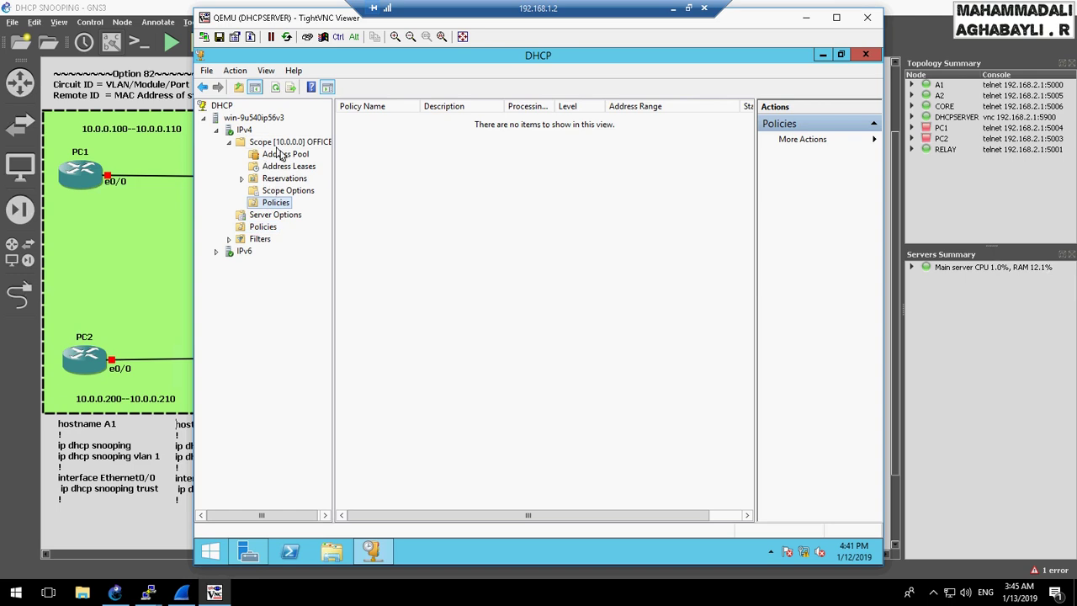
pyautogui.click(257, 228)
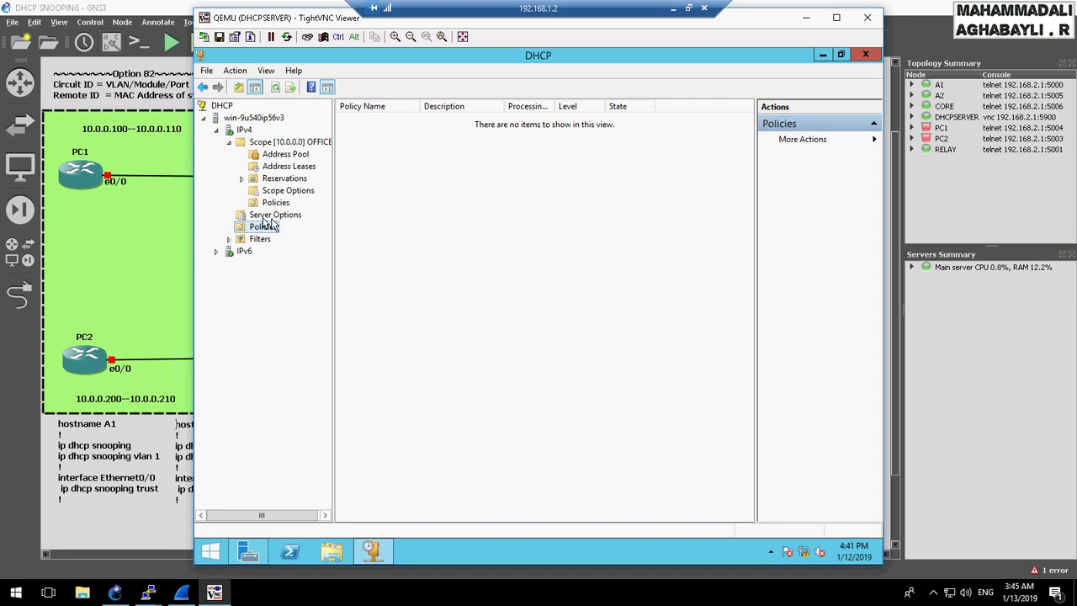
pyautogui.click(274, 143)
# - Create a new policy named A1 under the OFFICE scope and continue to its conditions
pyautogui.click(274, 204)
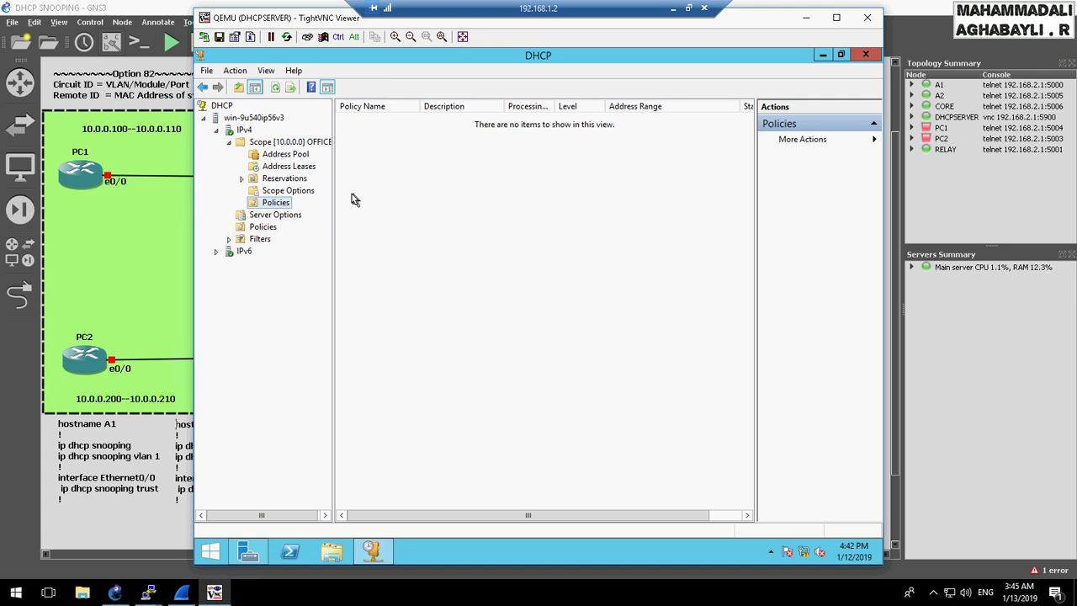
pyautogui.rightClick(282, 206)
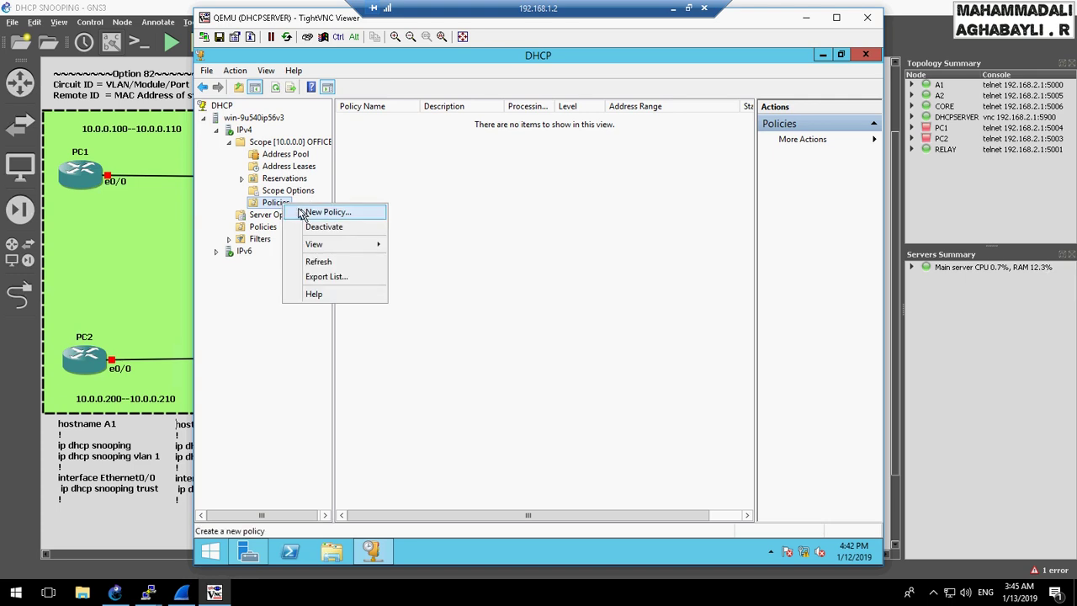
pyautogui.click(325, 213)
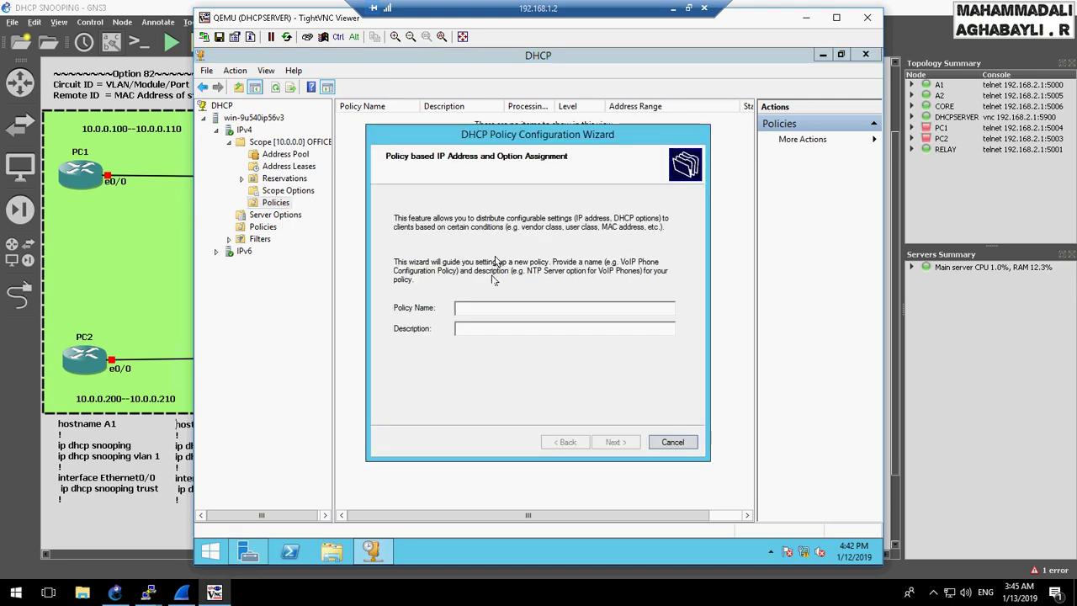
pyautogui.write('A1')
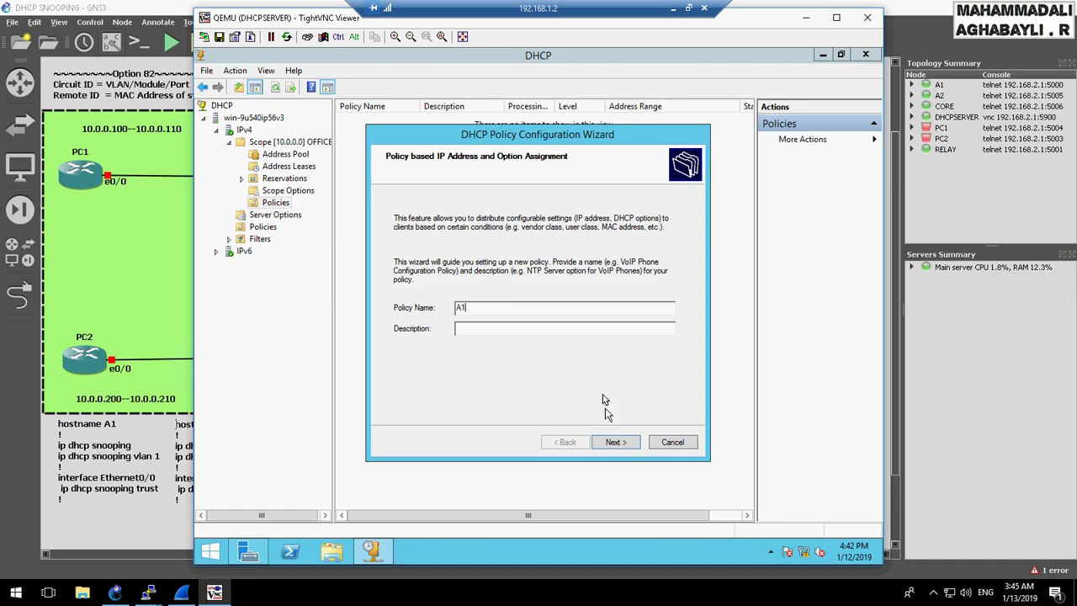
pyautogui.click(614, 443)
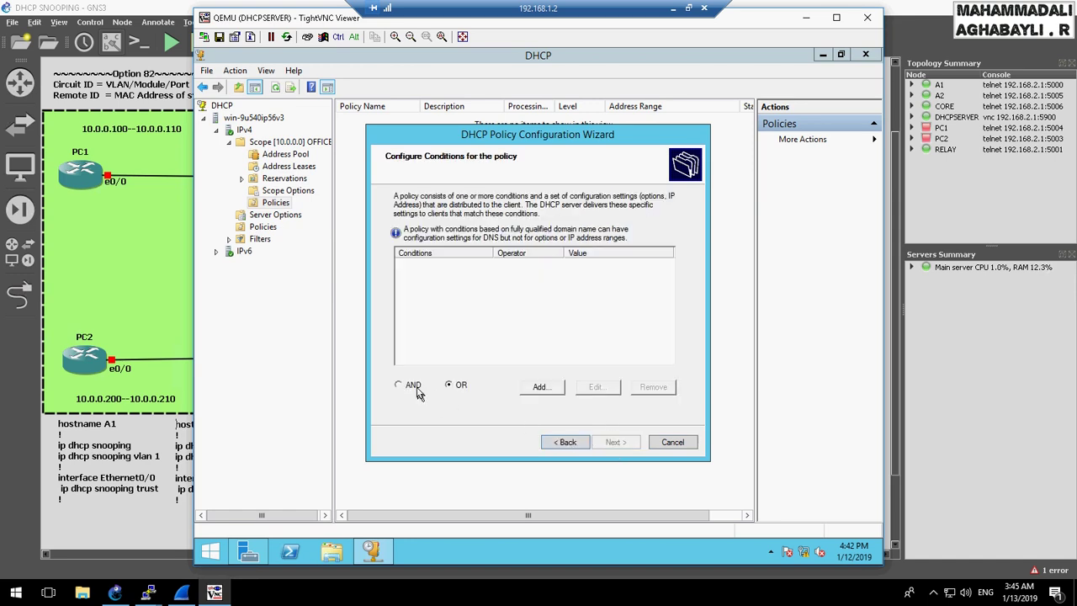
# - Add a policy condition using the Relay Agent Information criteria, matched by Agent Remote ID
pyautogui.click(543, 387)
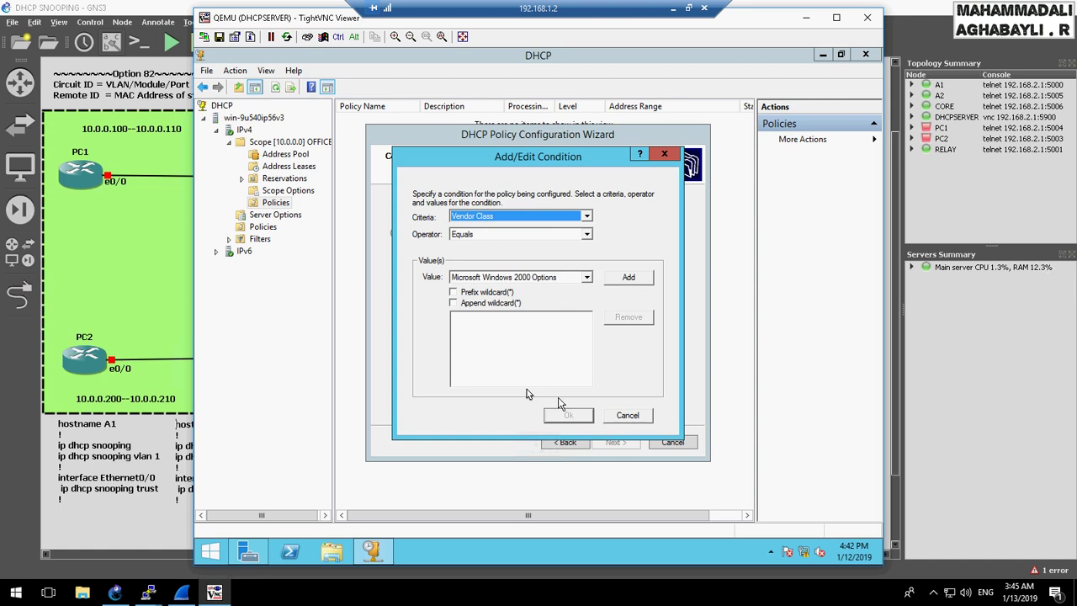
pyautogui.click(541, 217)
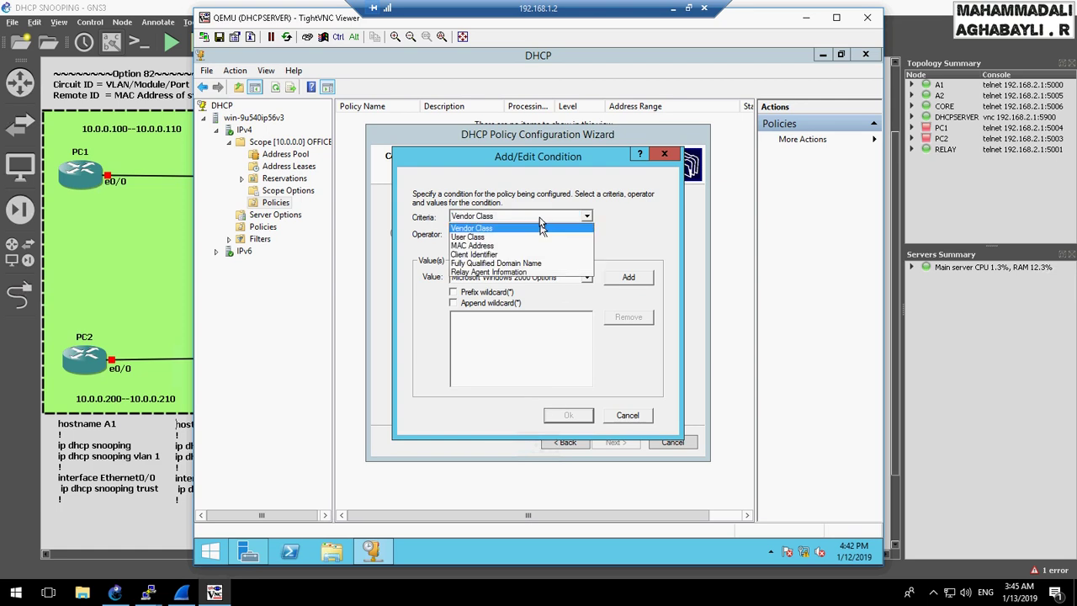
pyautogui.click(523, 274)
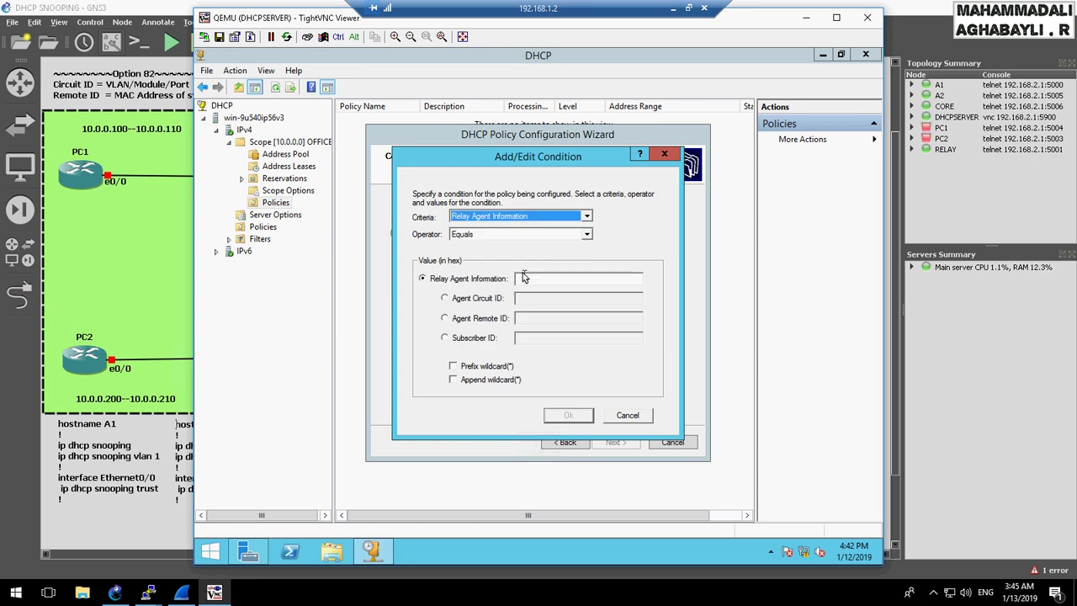
pyautogui.click(479, 319)
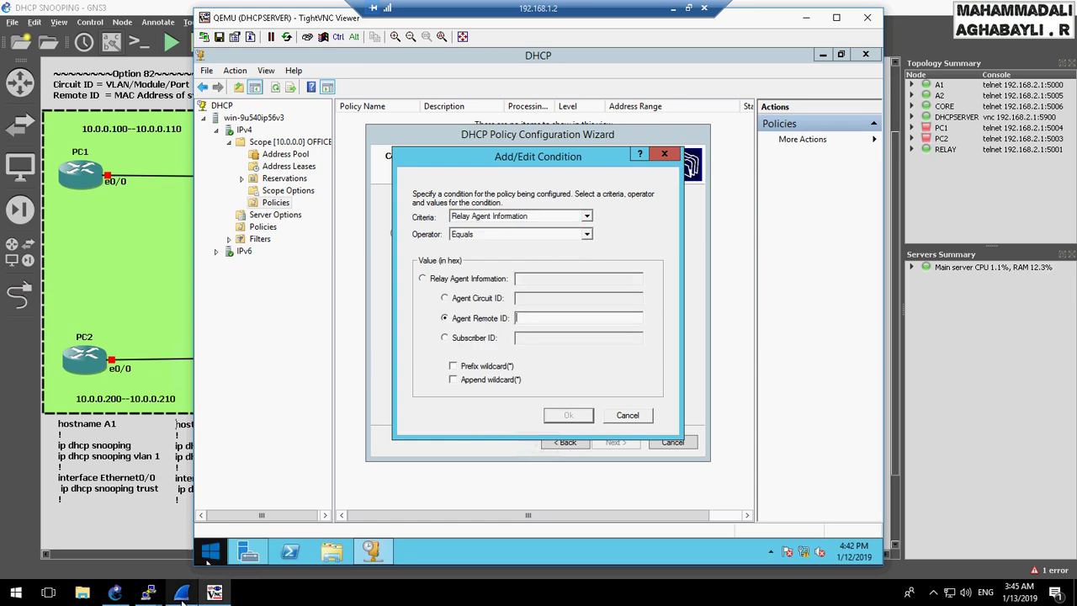
# - Bring up switch A1's console and arrange it beside the DHCP server window so the remote-id stays readable
pyautogui.moveTo(149, 595)
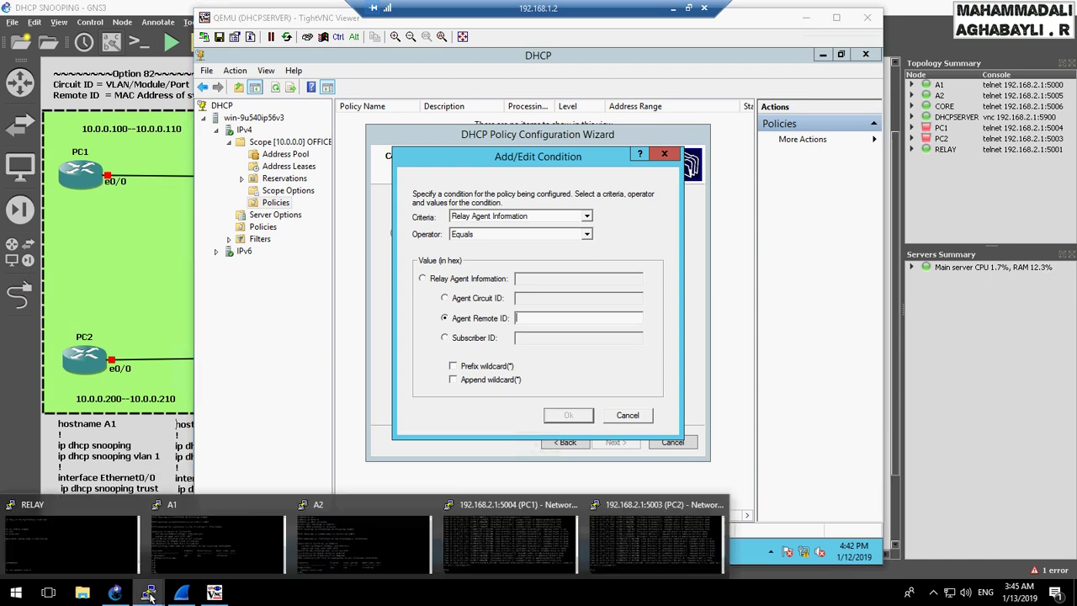
pyautogui.click(211, 543)
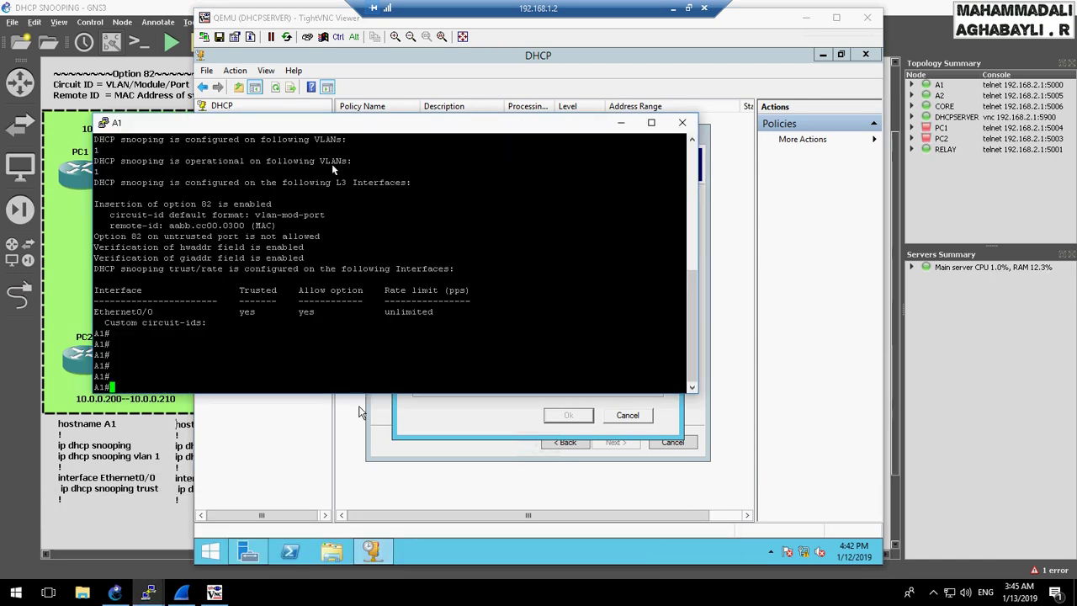
pyautogui.moveTo(315, 131); pyautogui.dragTo(287, 244)
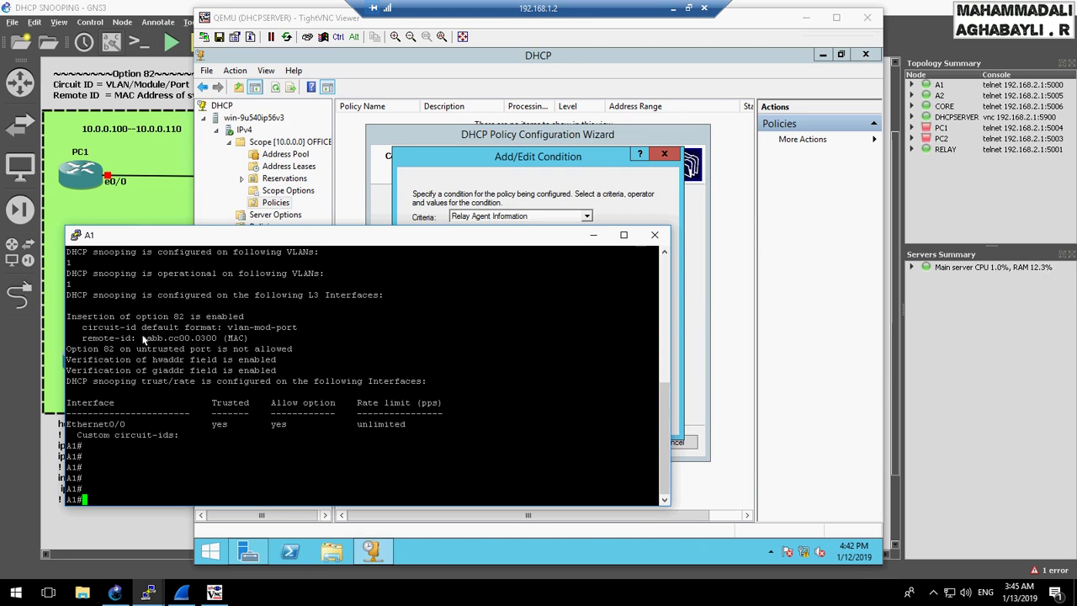
pyautogui.click(588, 24)
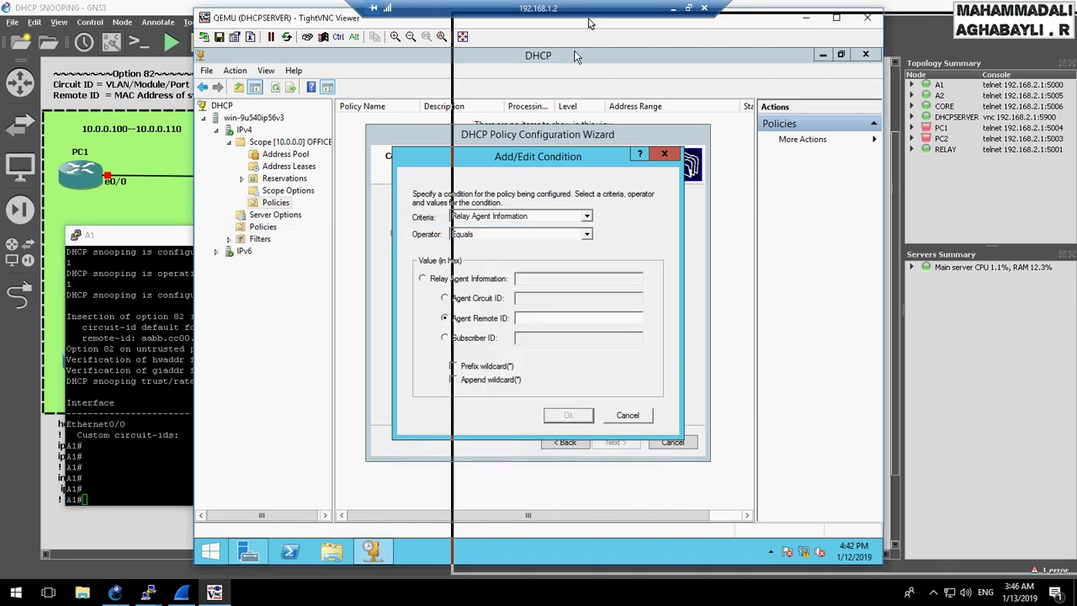
pyautogui.moveTo(589, 23); pyautogui.dragTo(852, 28)
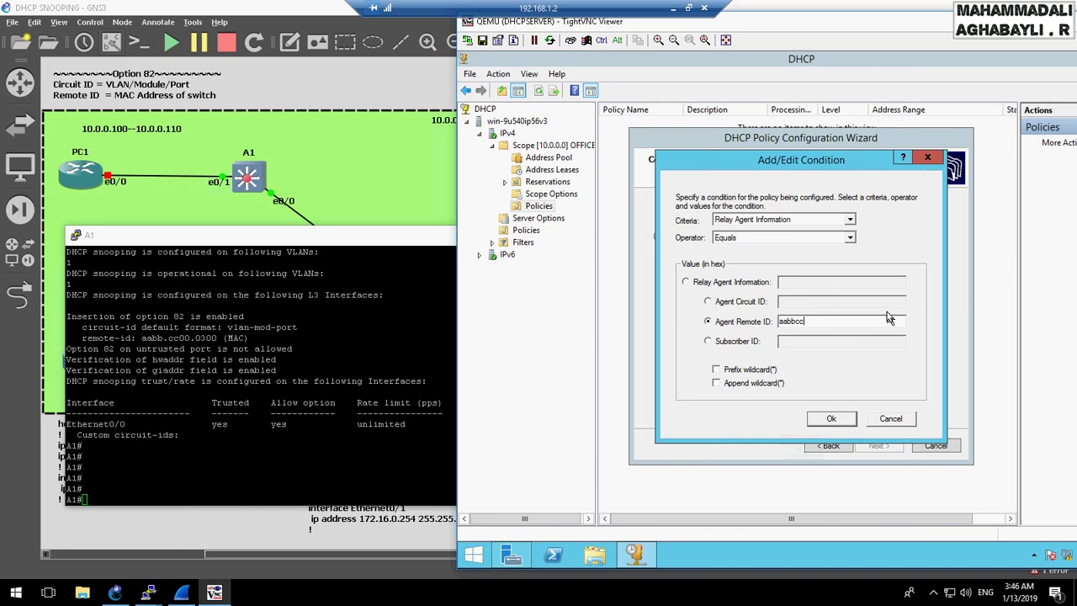
# - Set the Agent Remote ID to aabbcc000300 and enable the prefix wildcard
pyautogui.write('000300')
pyautogui.click(717, 370)
pyautogui.click(716, 369)
# - Examine the Agent Remote ID suboption of option 82 in the Wireshark DHCP Discover packet, and return to the policy condition
pyautogui.moveTo(184, 593)
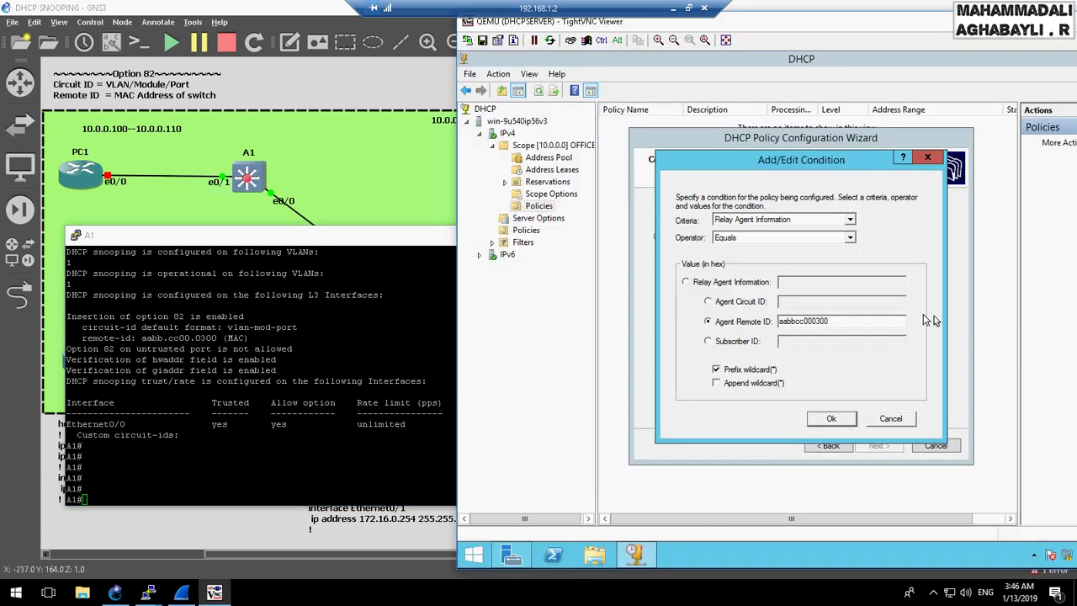
pyautogui.moveTo(850, 323)
pyautogui.mouseDown()
pyautogui.moveTo(751, 323)
pyautogui.moveTo(840, 327)
pyautogui.mouseUp()
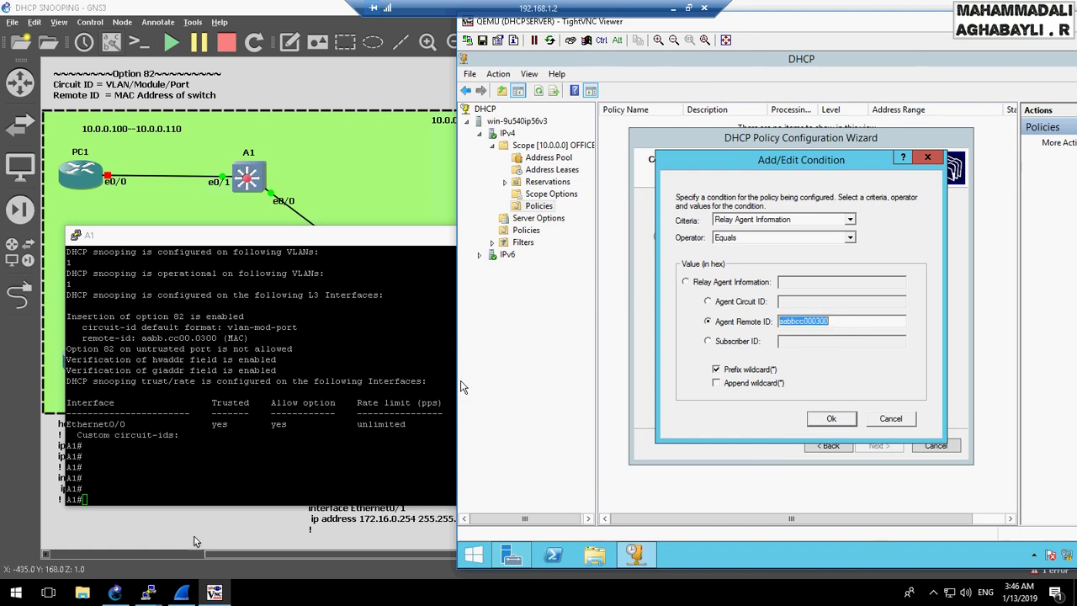
pyautogui.click(182, 593)
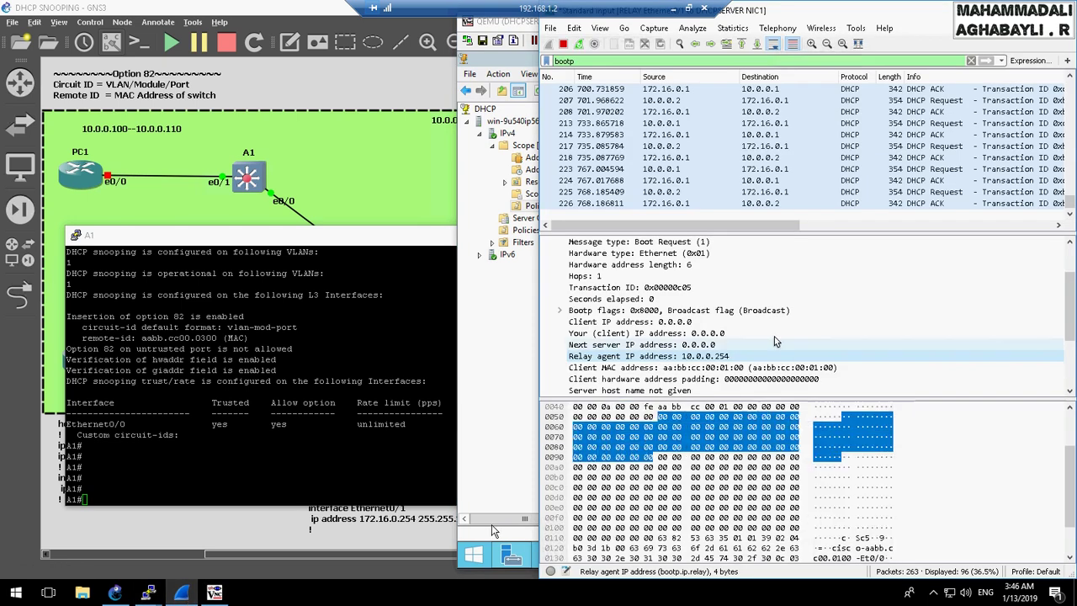
pyautogui.scroll(-3, 665, 364)
pyautogui.doubleClick(677, 379)
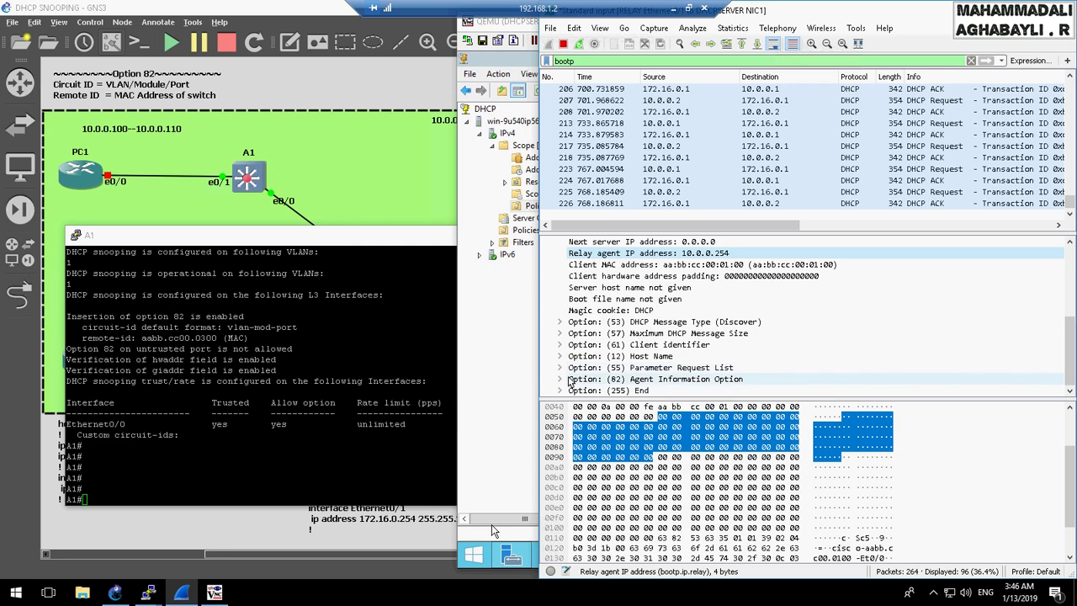
pyautogui.scroll(-1, 683, 379)
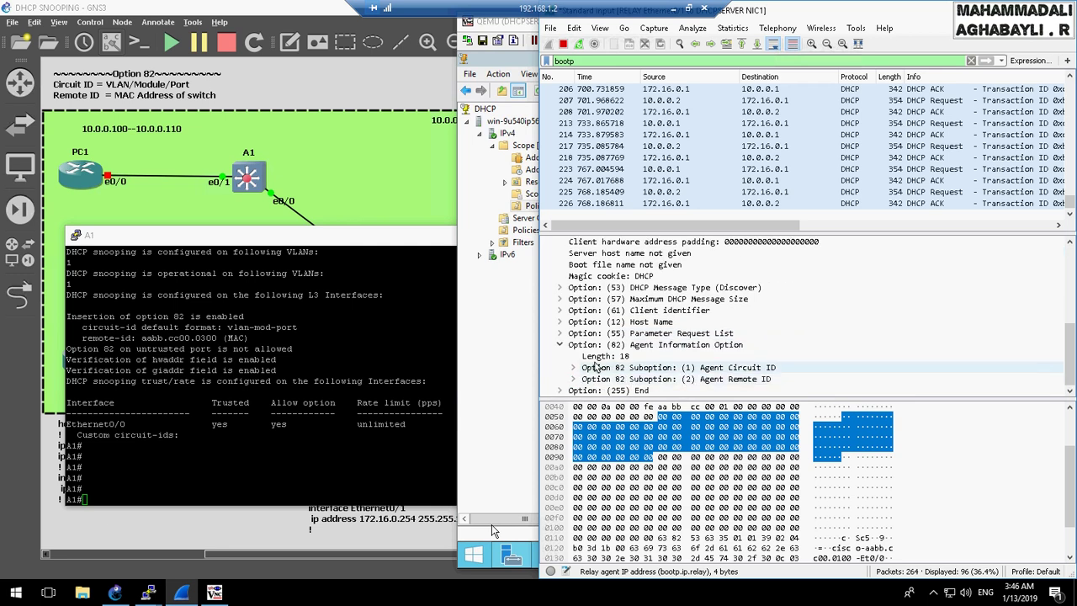
pyautogui.click(573, 379)
pyautogui.click(678, 378)
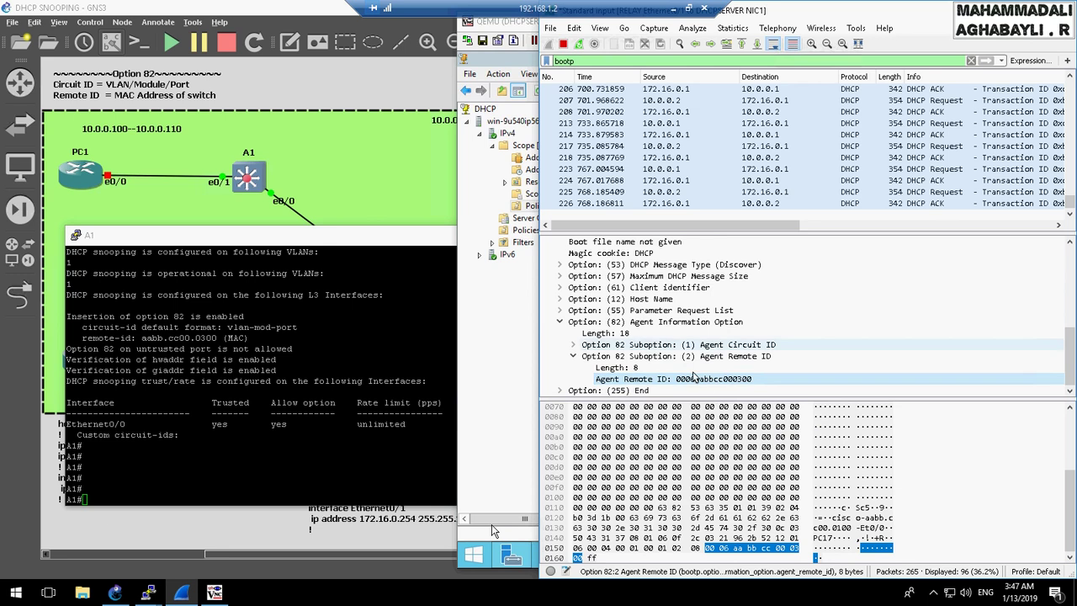
pyautogui.click(421, 281)
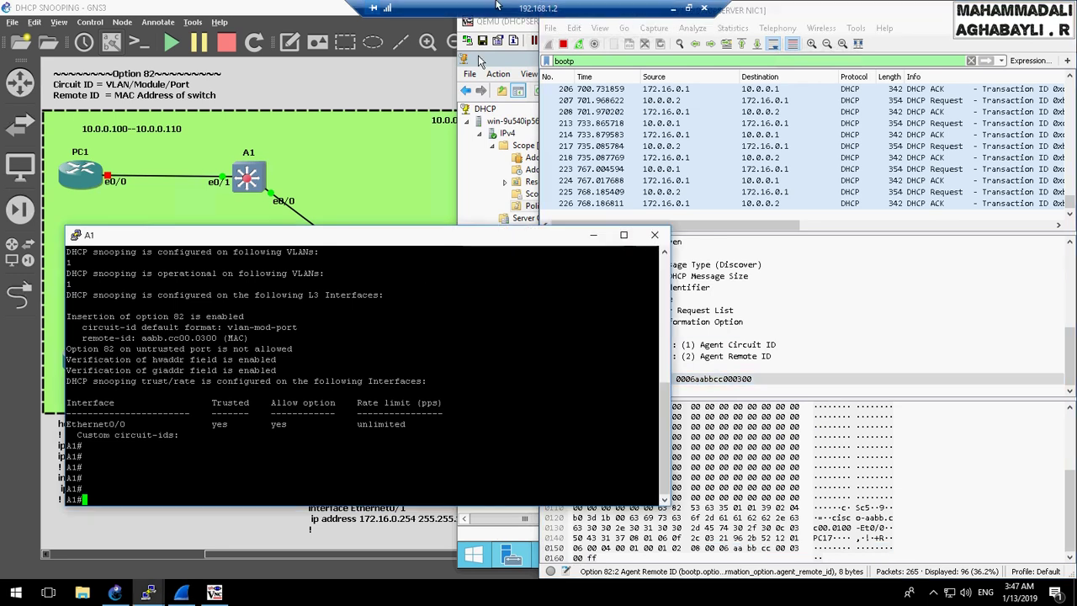
pyautogui.click(497, 30)
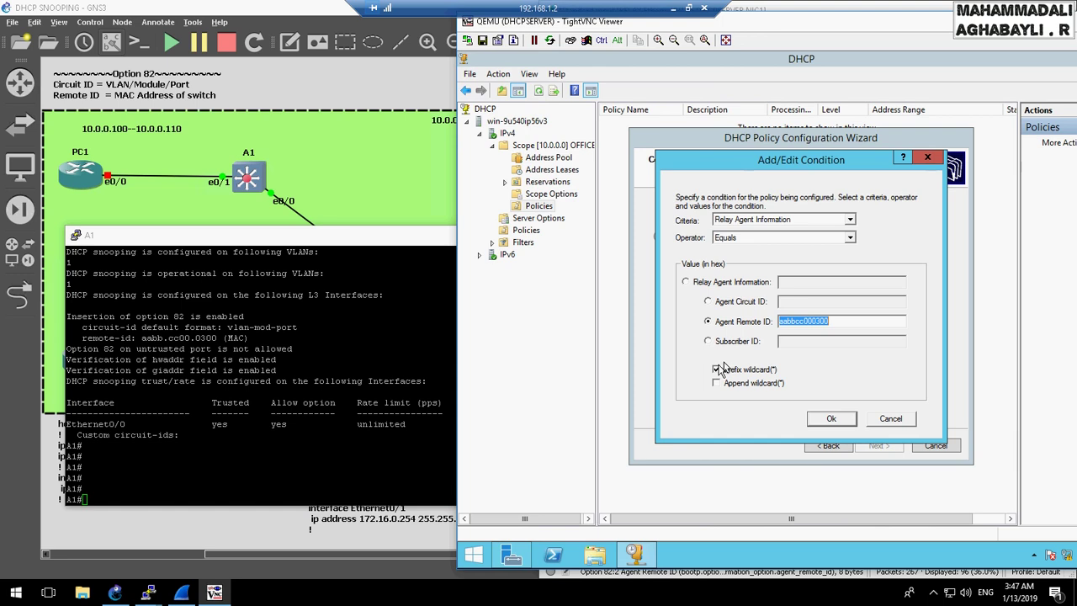
# - Accept the Agent Remote ID condition and set the policy's IP address range to 10.0.0.100 through 10.0.0.110
pyautogui.click(829, 419)
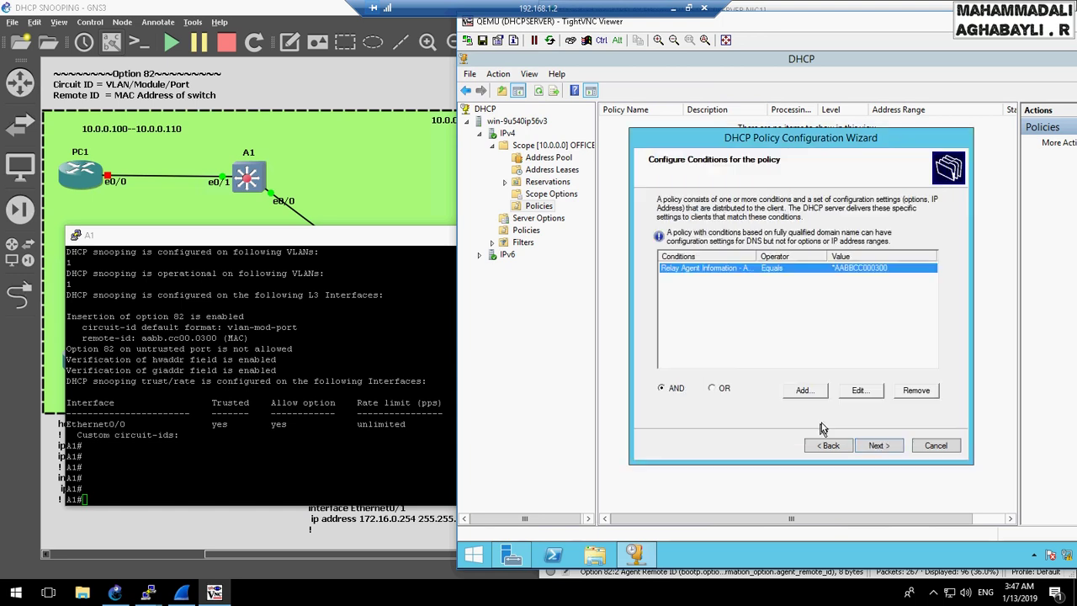
pyautogui.click(875, 445)
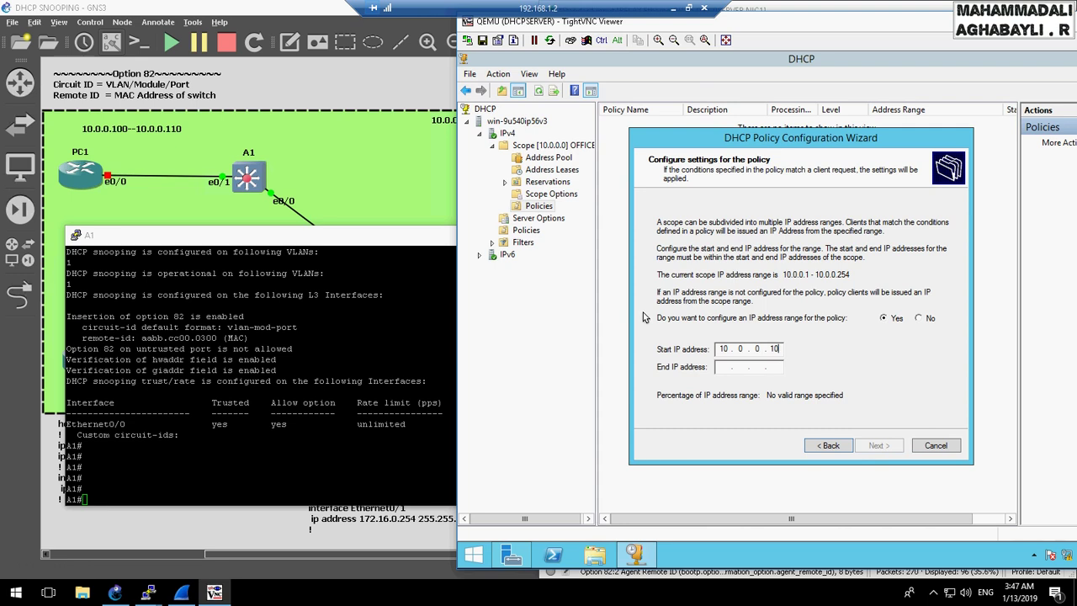
pyautogui.click(727, 368)
pyautogui.write('10 . 0 . 0 .110')
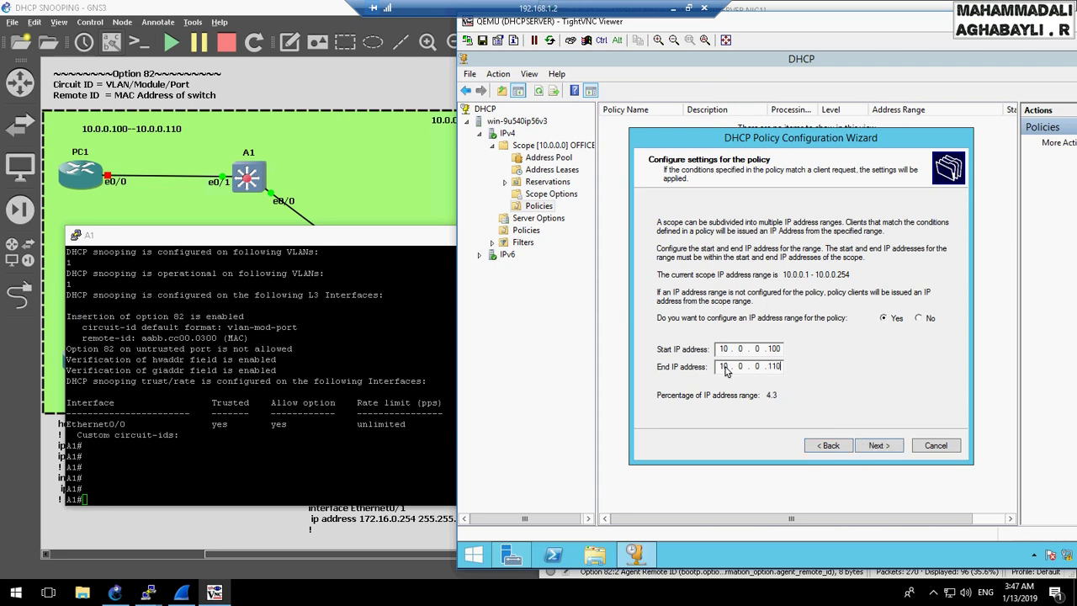
pyautogui.click(875, 446)
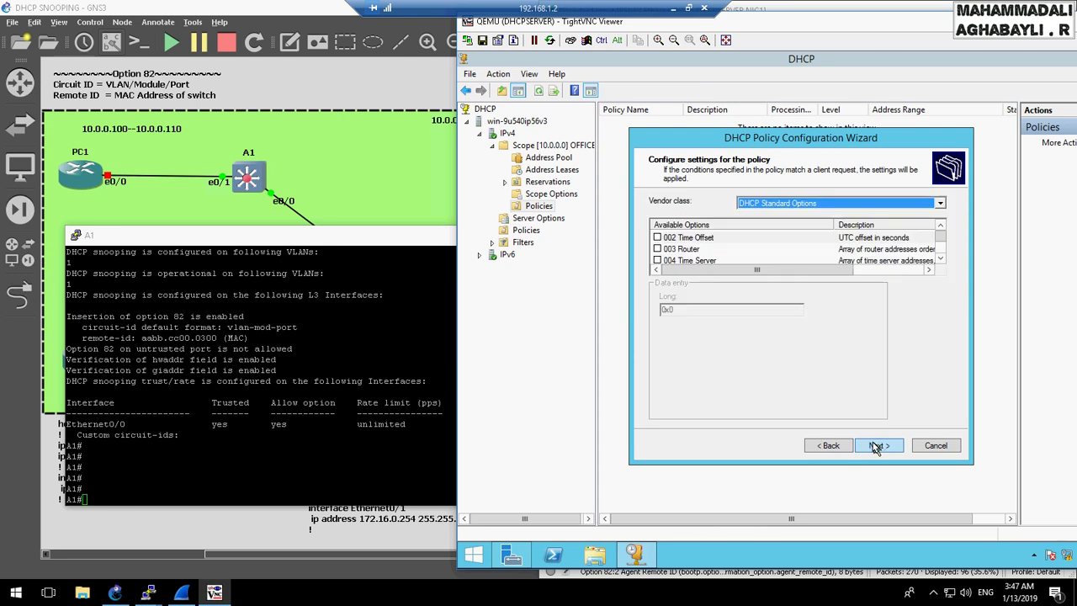
# - Enable option 003 Router with address 10.0.0.254 for policy A1 and finish creating the policy
pyautogui.click(657, 249)
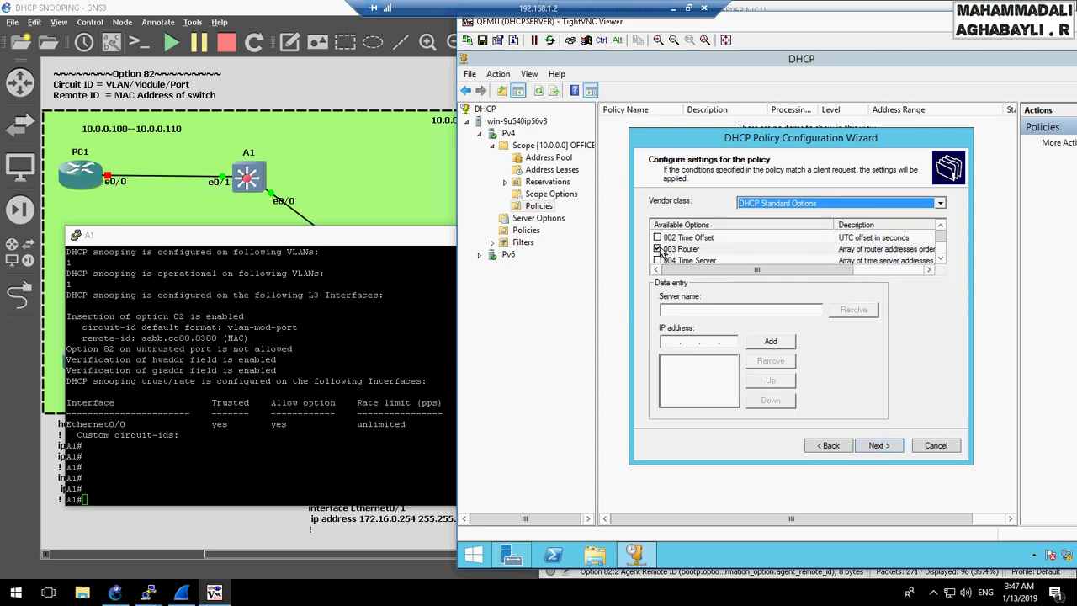
pyautogui.click(683, 342)
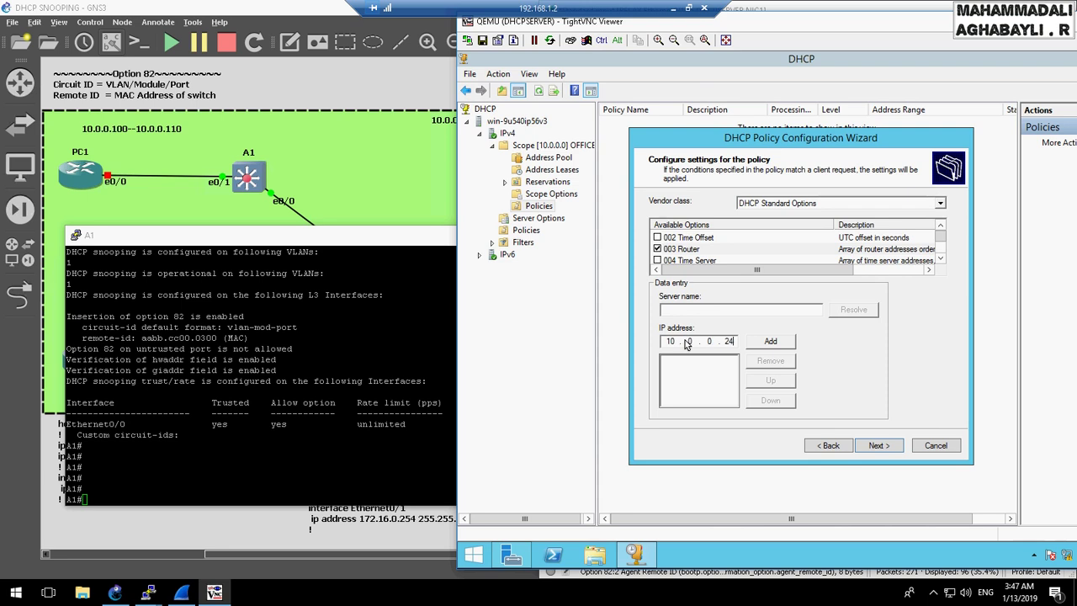
pyautogui.click(765, 347)
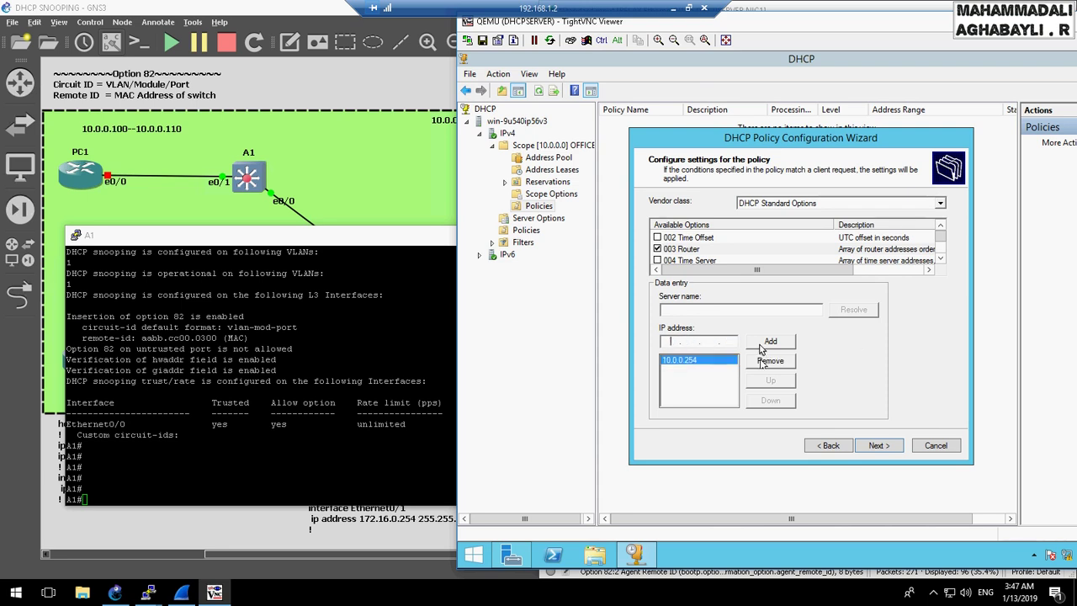
pyautogui.click(876, 445)
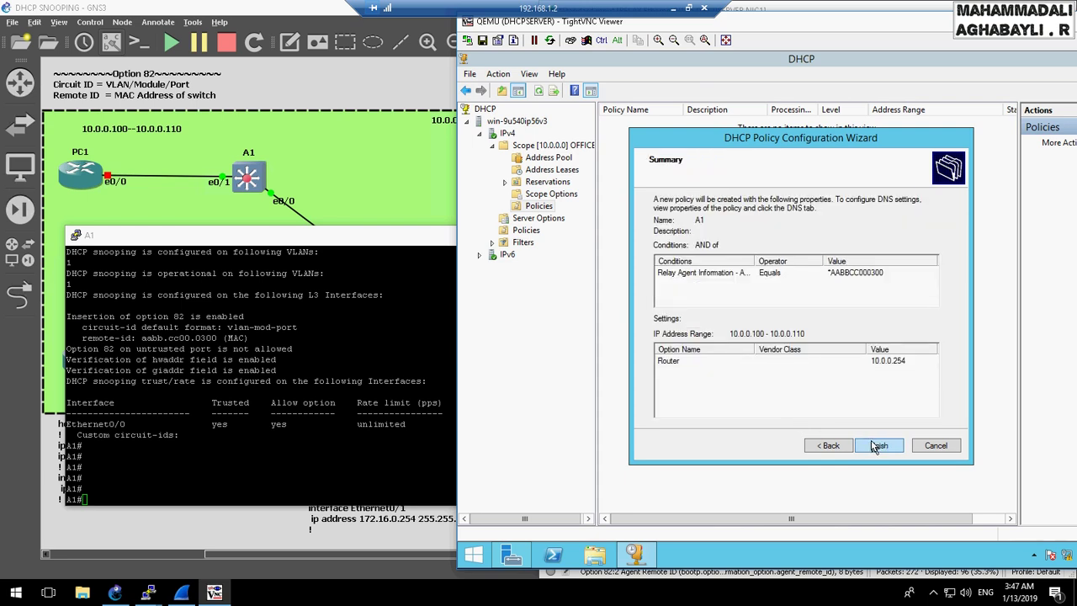
pyautogui.click(877, 445)
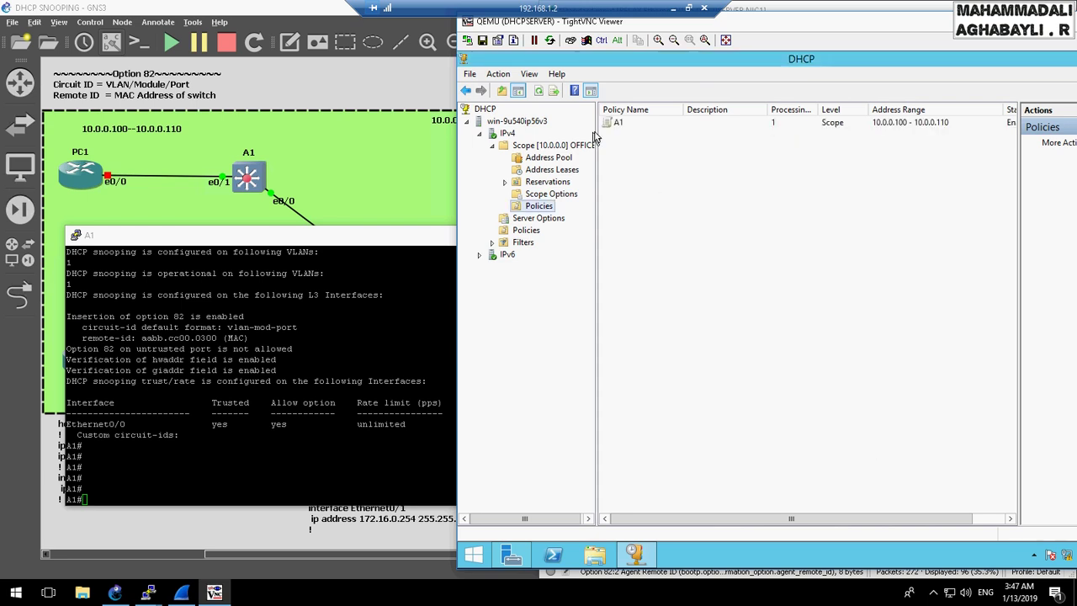
# - Create a second policy under the scope's Policies and name it A2
pyautogui.rightClick(532, 208)
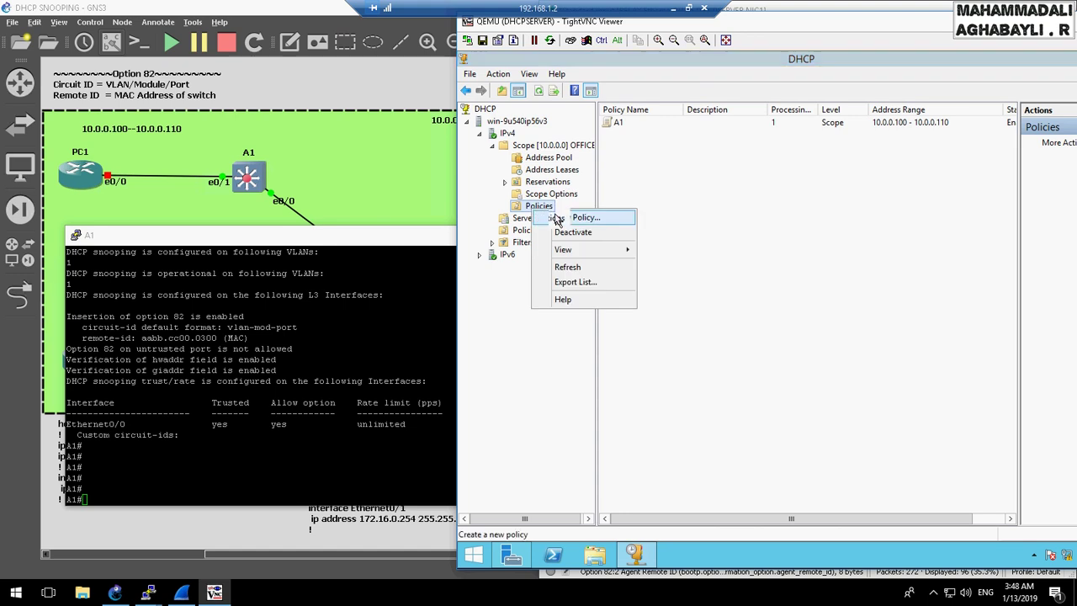
pyautogui.click(556, 217)
pyautogui.write('A')
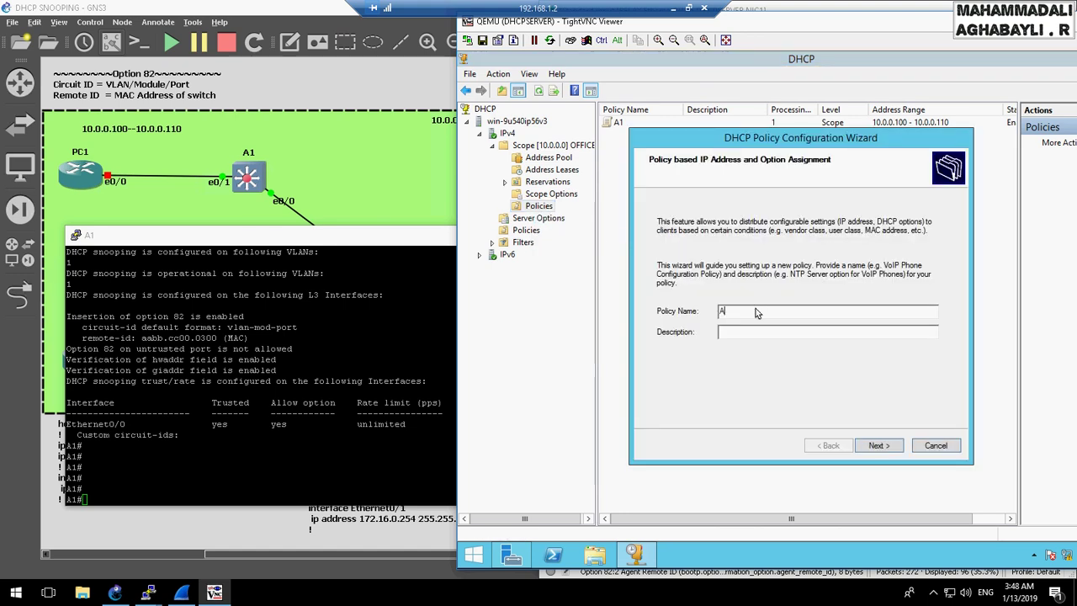
pyautogui.write('2')
pyautogui.click(869, 443)
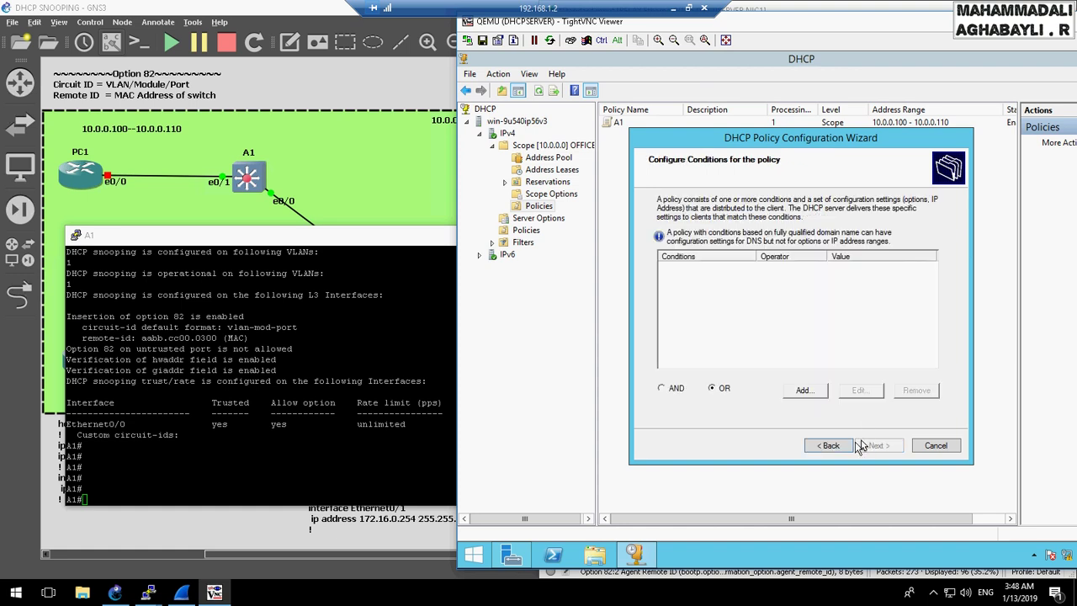
# - Set A2's conditions to AND logic and add a Relay Agent Information condition that matches on Agent Remote ID
pyautogui.click(664, 390)
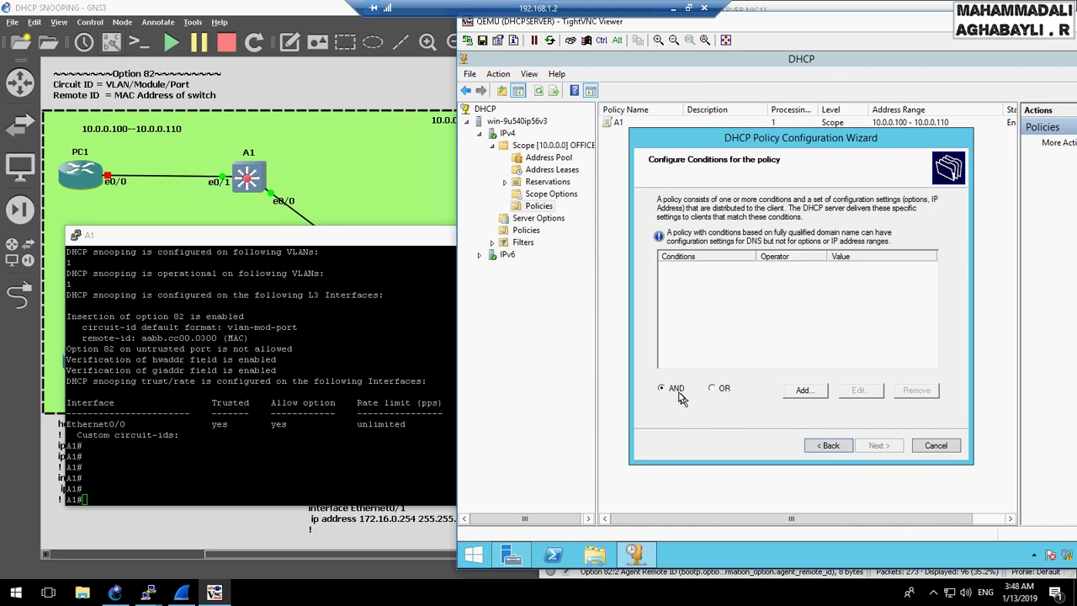
pyautogui.click(808, 392)
pyautogui.click(747, 220)
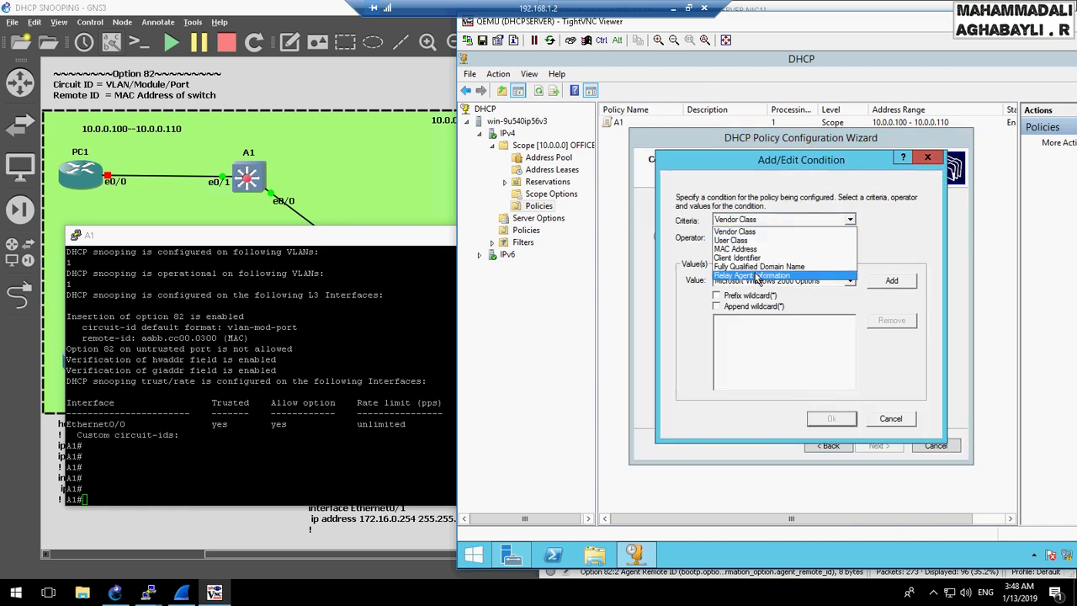
pyautogui.click(782, 279)
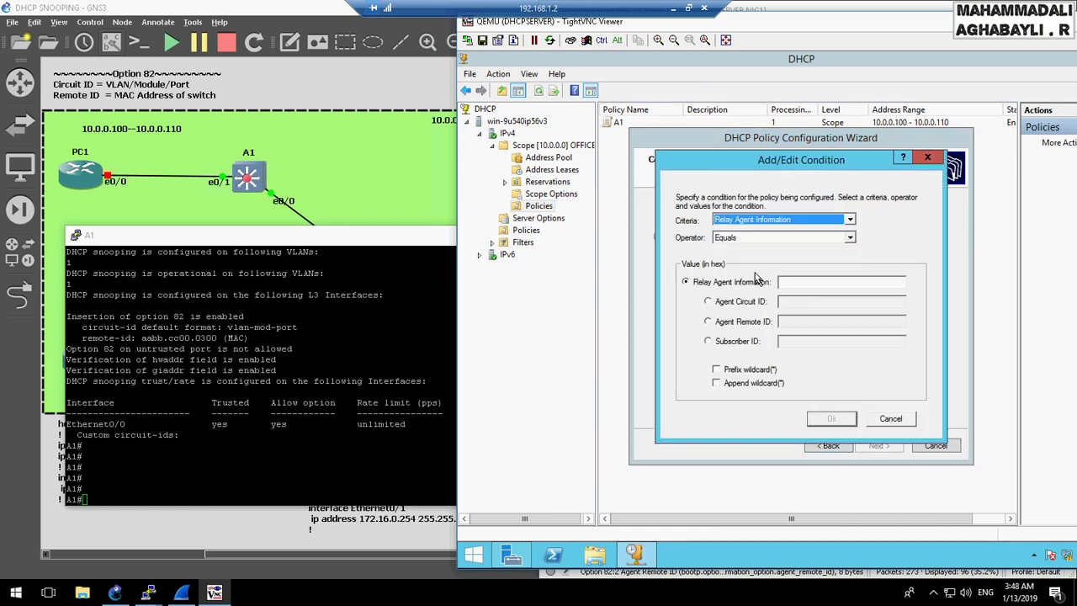
pyautogui.click(767, 323)
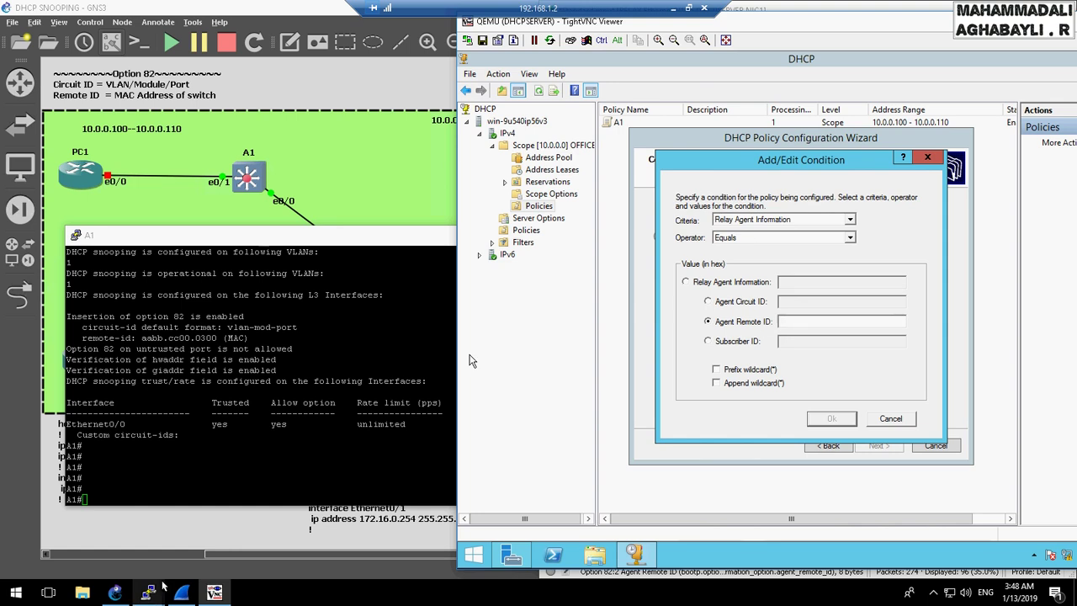
# - Look up switch A2's remote-id in its console and add it as Agent Remote ID aabbcc000500 with the prefix wildcard enabled
pyautogui.moveTo(148, 593)
pyautogui.click(378, 525)
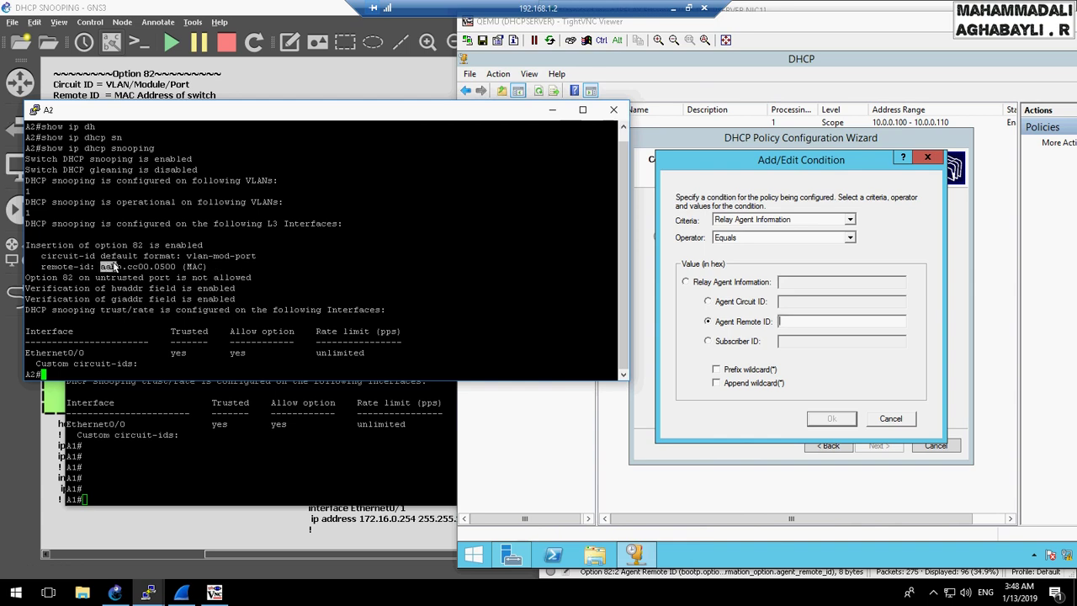
pyautogui.click(812, 323)
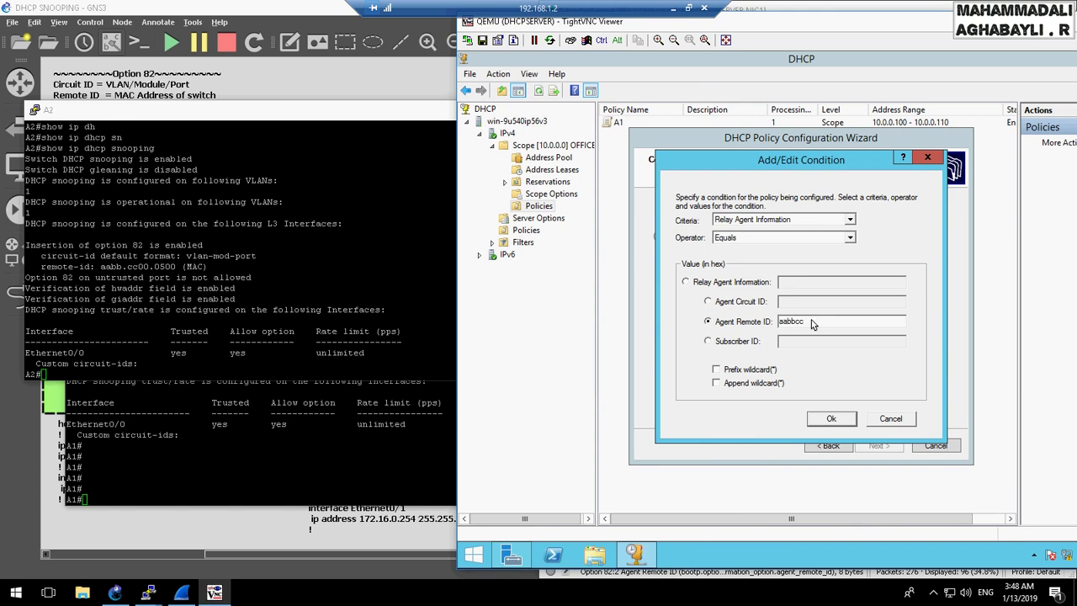
pyautogui.write('aabbcc000500')
pyautogui.click(769, 371)
pyautogui.click(841, 419)
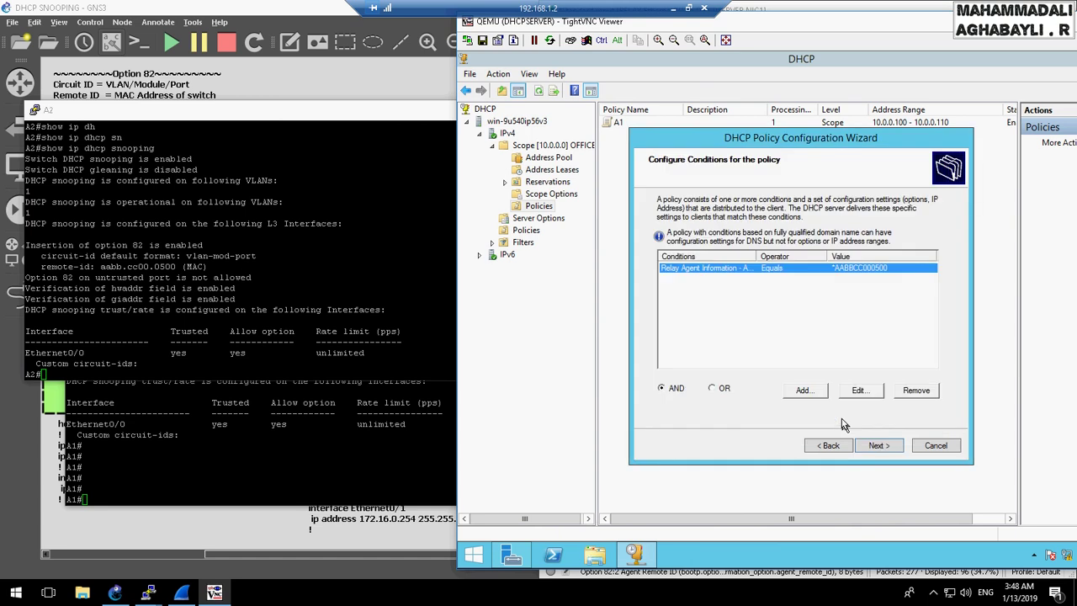
# - Check PC2's planned range in the GNS3 topology and set policy A2's IP address range to 10.0.0.200 through 10.0.0.210
pyautogui.click(877, 447)
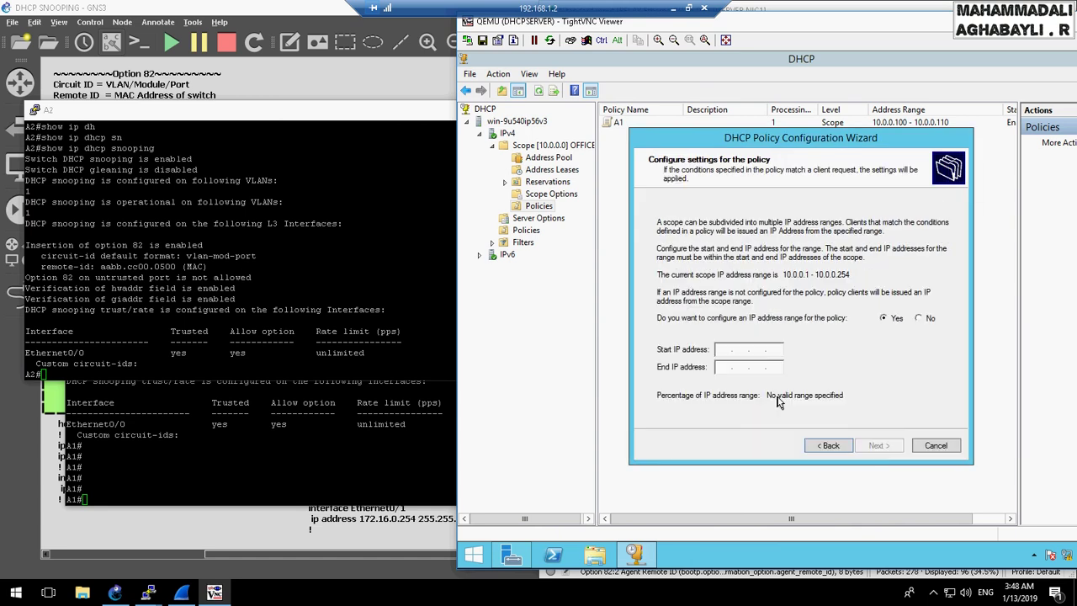
pyautogui.click(283, 100)
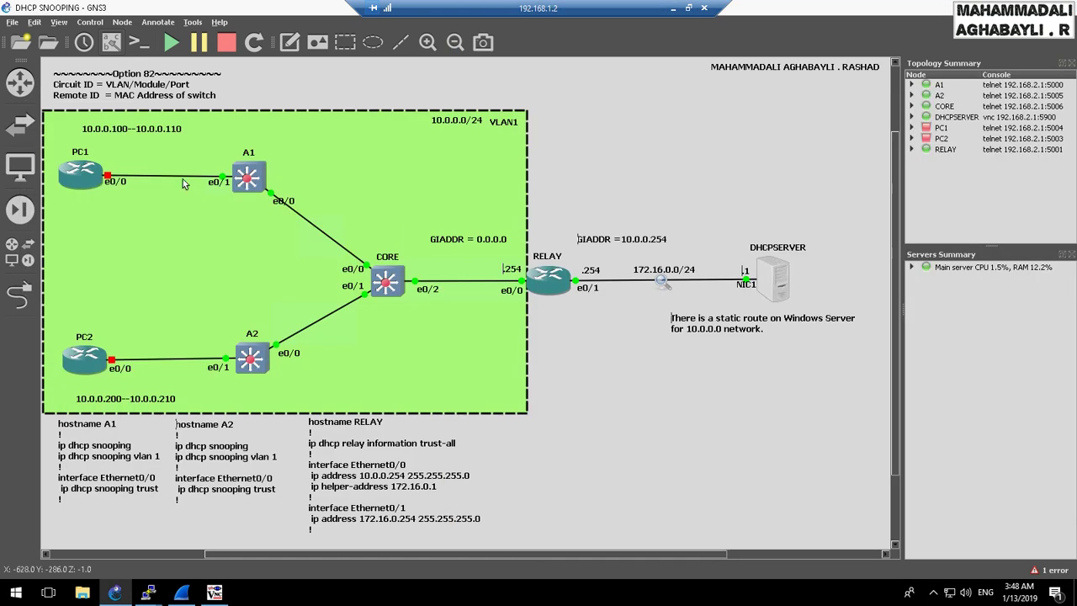
pyautogui.moveTo(62, 388)
pyautogui.mouseDown()
pyautogui.moveTo(94, 402)
pyautogui.moveTo(193, 408)
pyautogui.mouseUp()
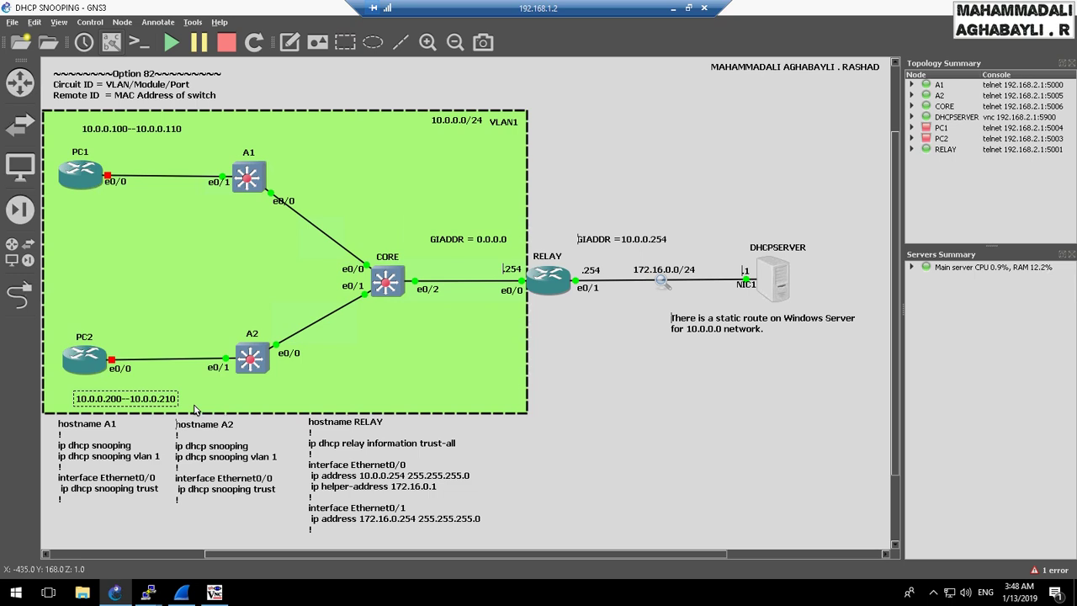
pyautogui.click(208, 594)
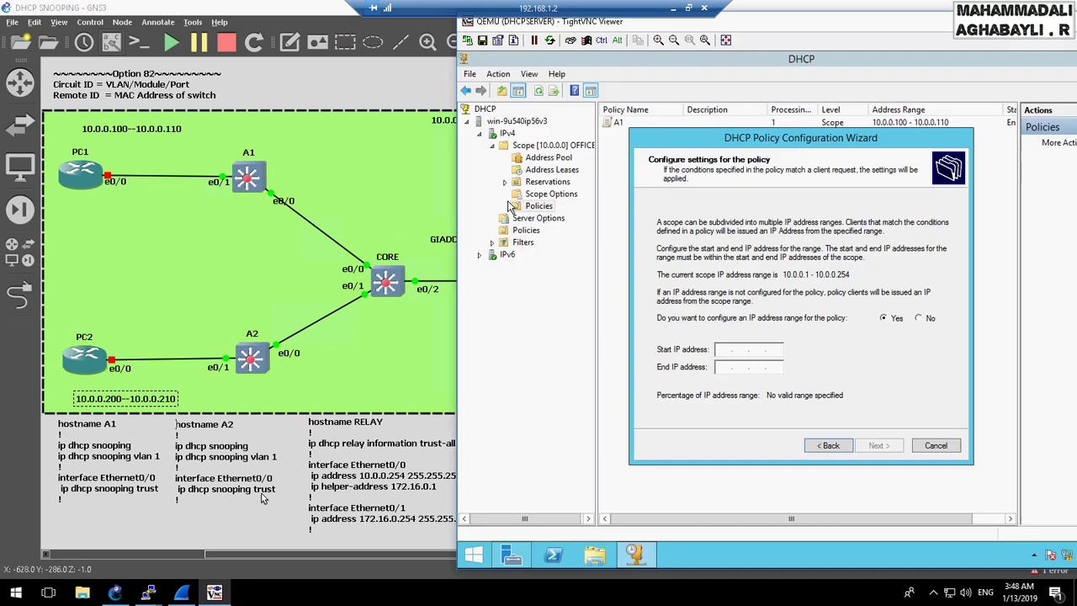
pyautogui.click(722, 352)
pyautogui.write('10.0.0.200')
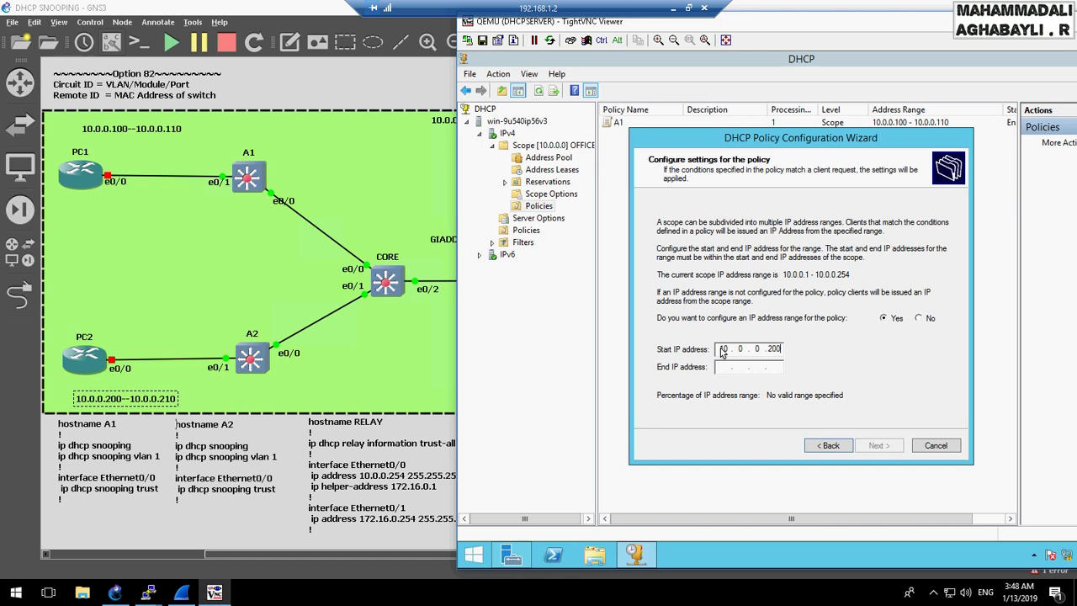
pyautogui.click(729, 369)
pyautogui.write('10.0.0.210')
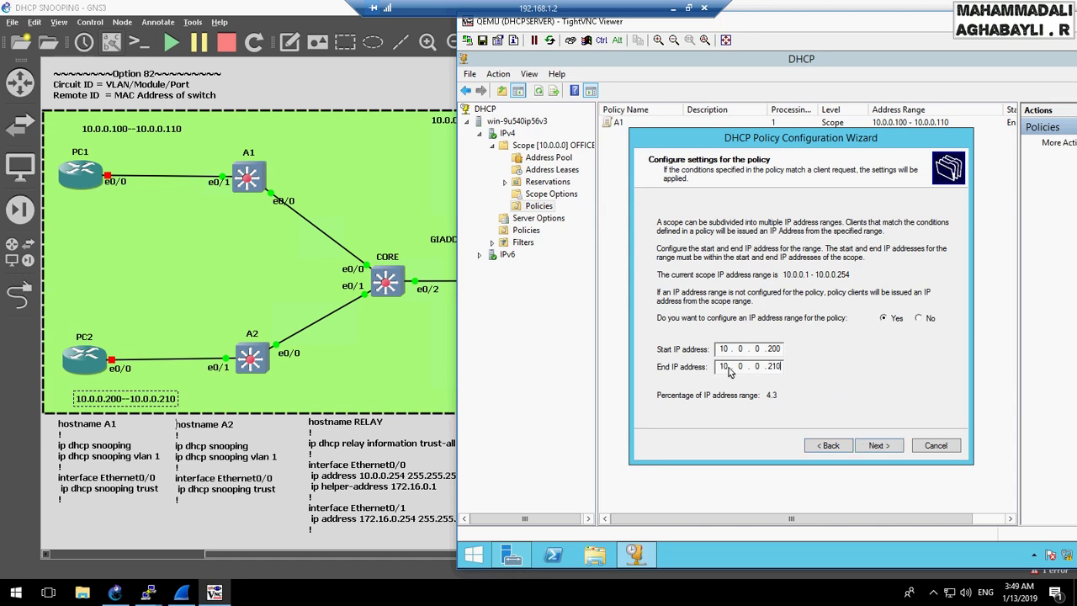
pyautogui.click(875, 445)
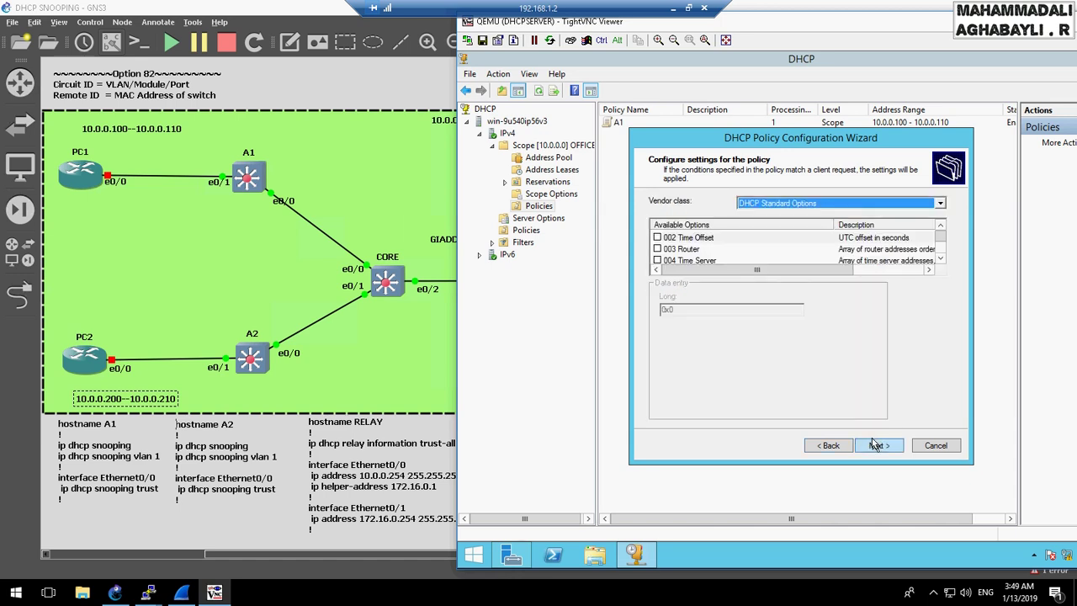
# - Give policy A2 the 003 Router option with address 10.0.0.254 and complete the policy wizard
pyautogui.click(657, 249)
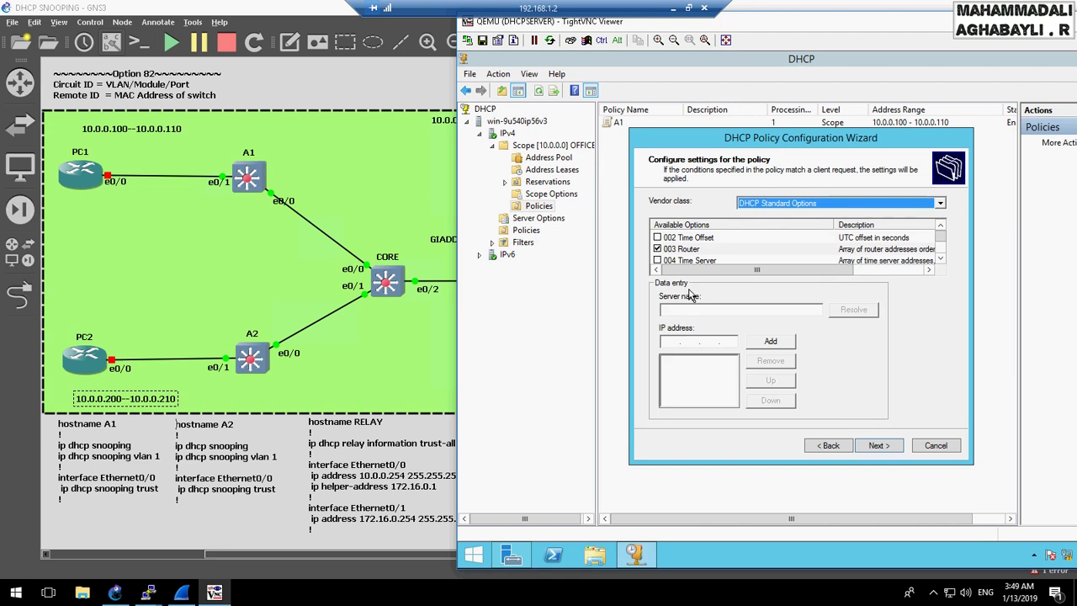
pyautogui.click(699, 345)
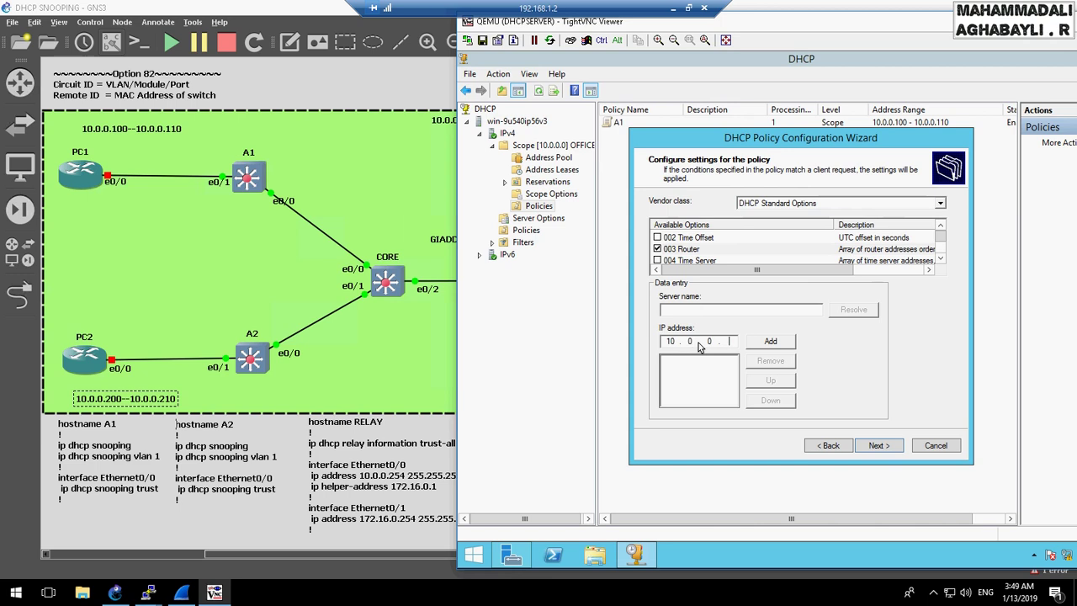
pyautogui.click(770, 341)
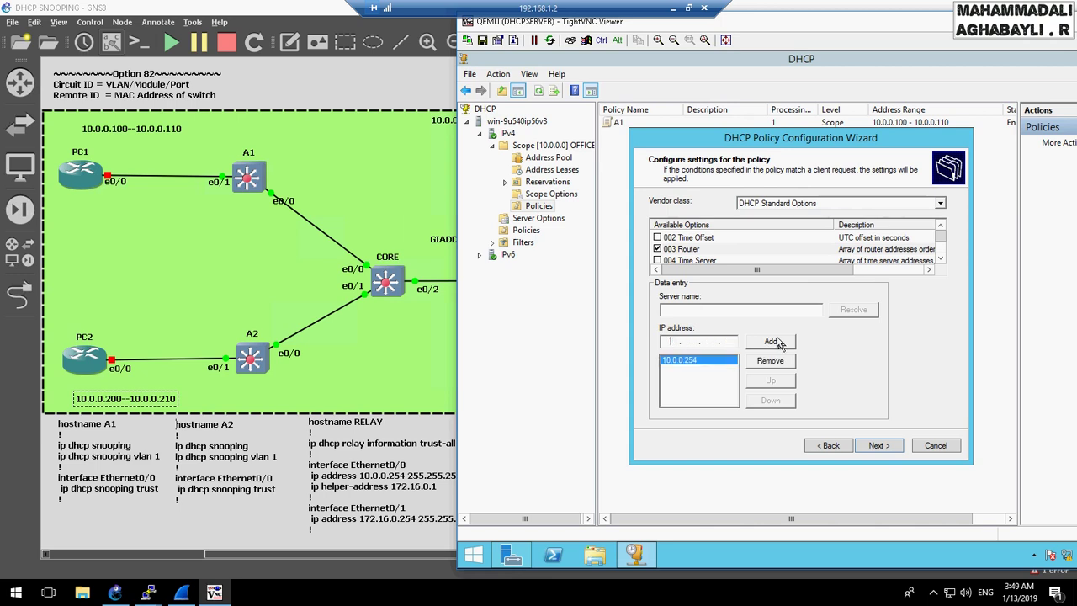
pyautogui.click(875, 447)
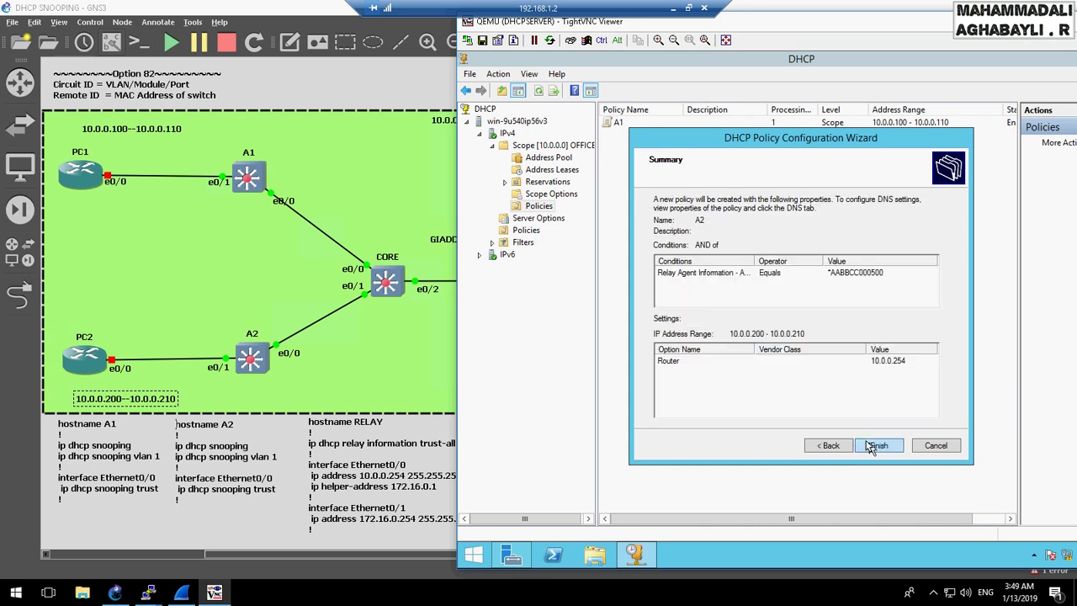
pyautogui.click(874, 447)
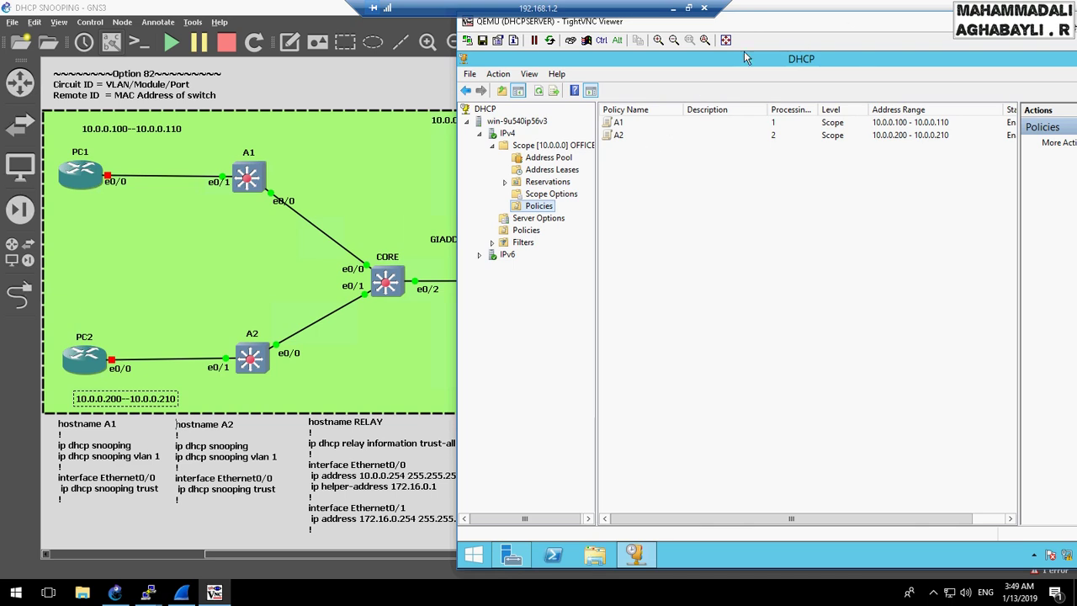
# - Show the scope's Address Leases in the DHCP console and start PC1 and PC2 in the GNS3 topology
pyautogui.click(550, 170)
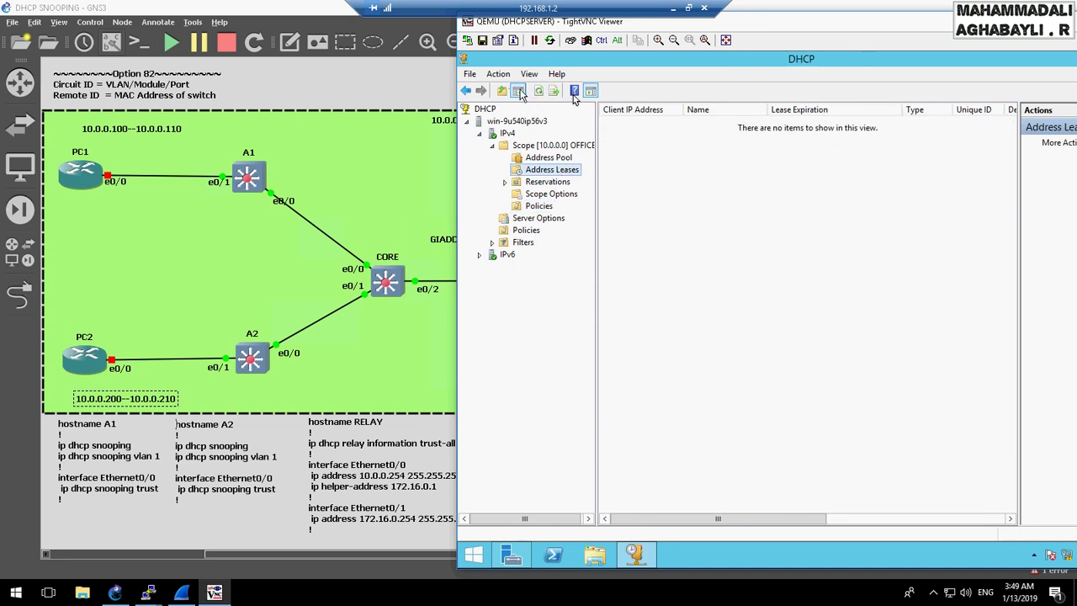
pyautogui.click(356, 96)
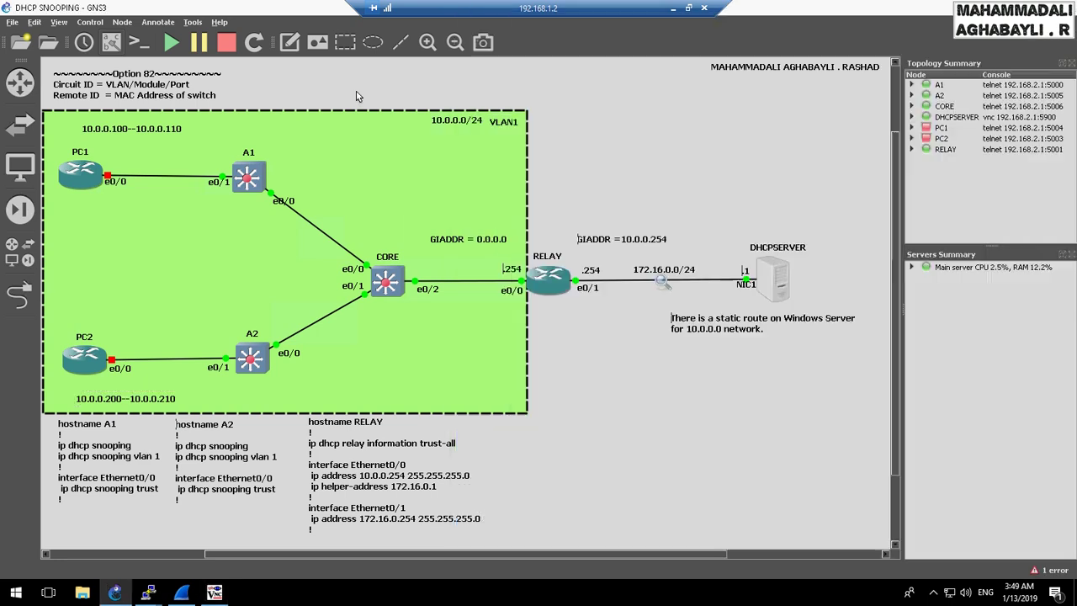
pyautogui.rightClick(75, 180)
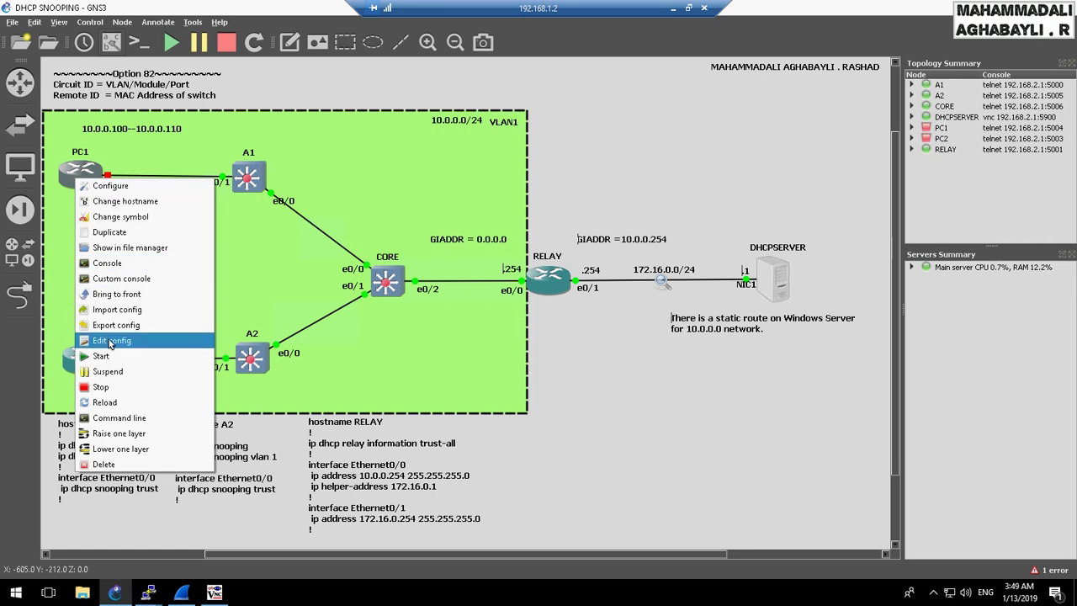
pyautogui.press('Escape')
pyautogui.rightClick(91, 360)
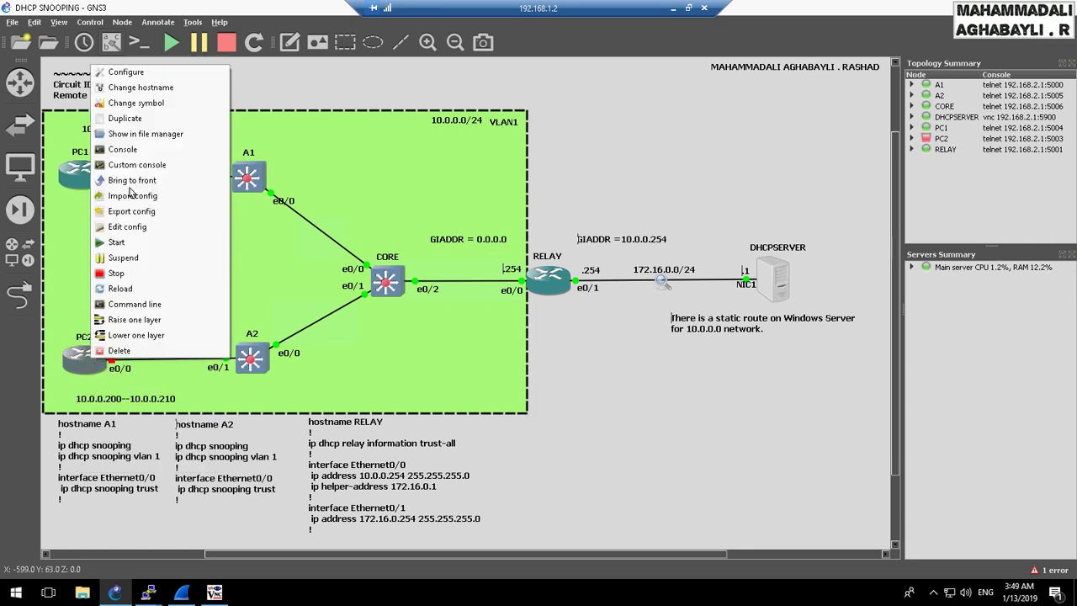
pyautogui.click(133, 243)
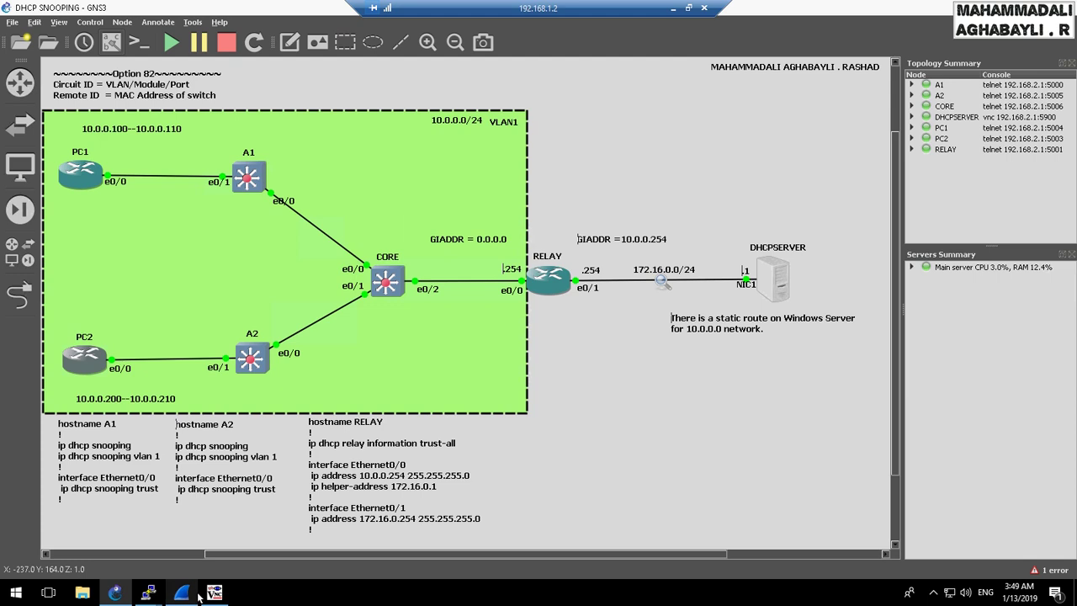
# - Examine the new DHCP Discover, Offer, Request and ACK packets in the Wireshark capture, enlarging the packet list for a better view
pyautogui.click(193, 594)
pyautogui.click(774, 157)
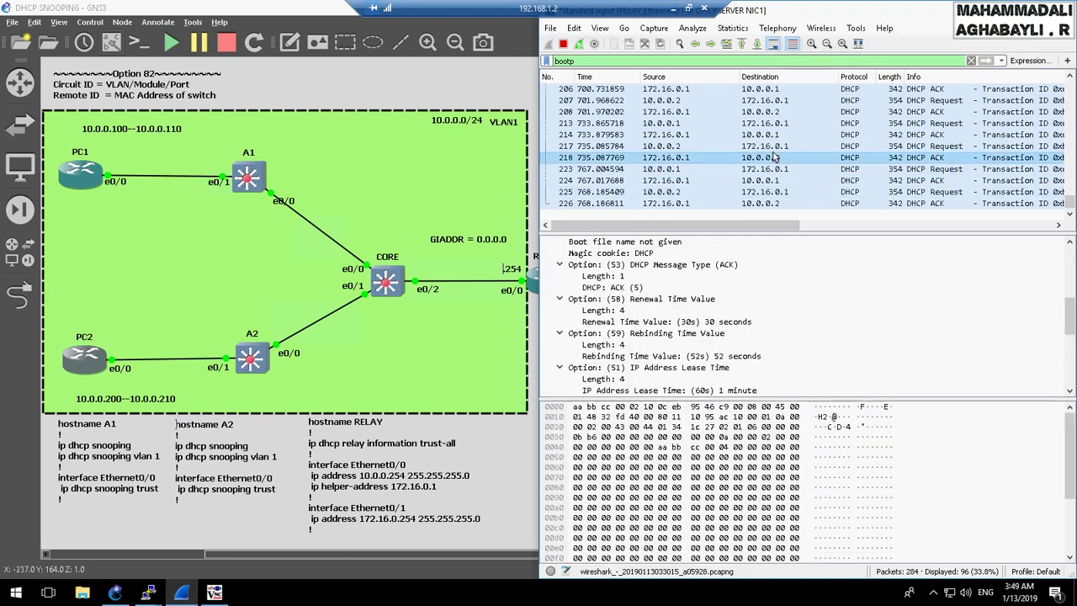
pyautogui.moveTo(819, 233); pyautogui.dragTo(819, 318)
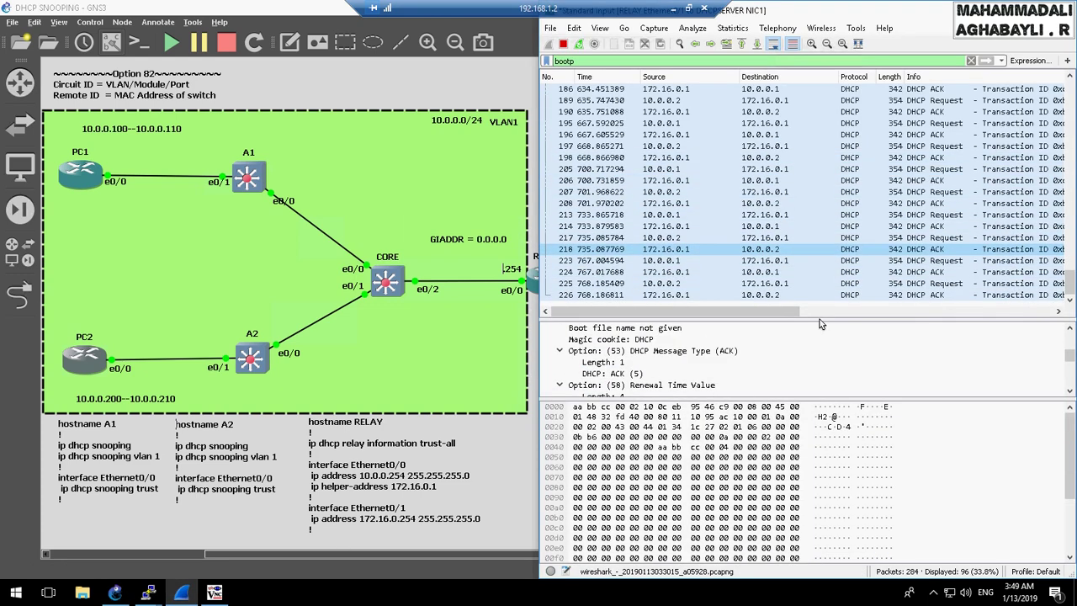
pyautogui.click(824, 294)
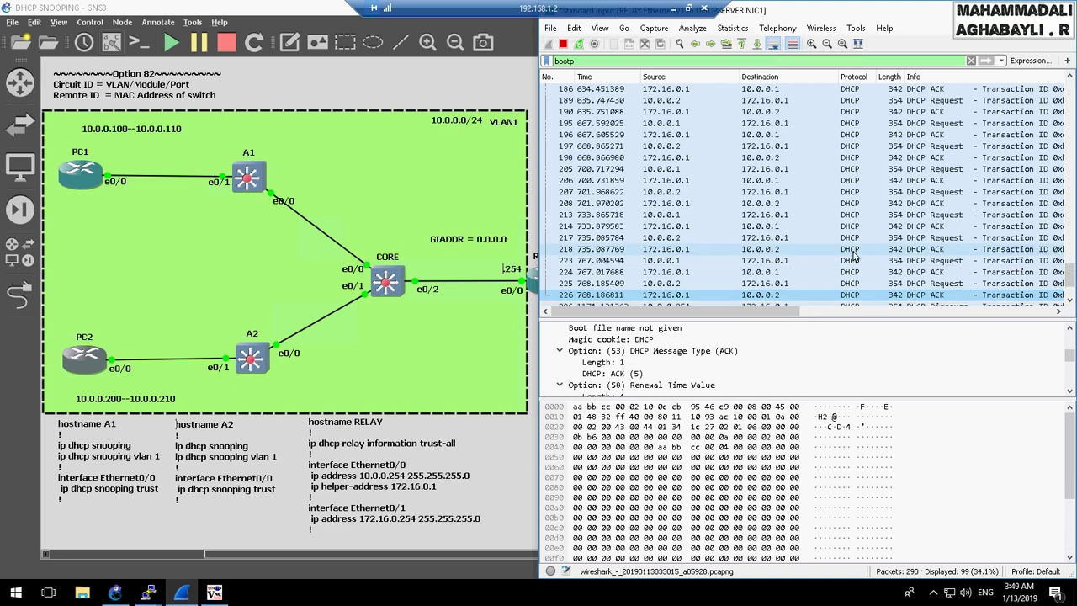
pyautogui.click(835, 286)
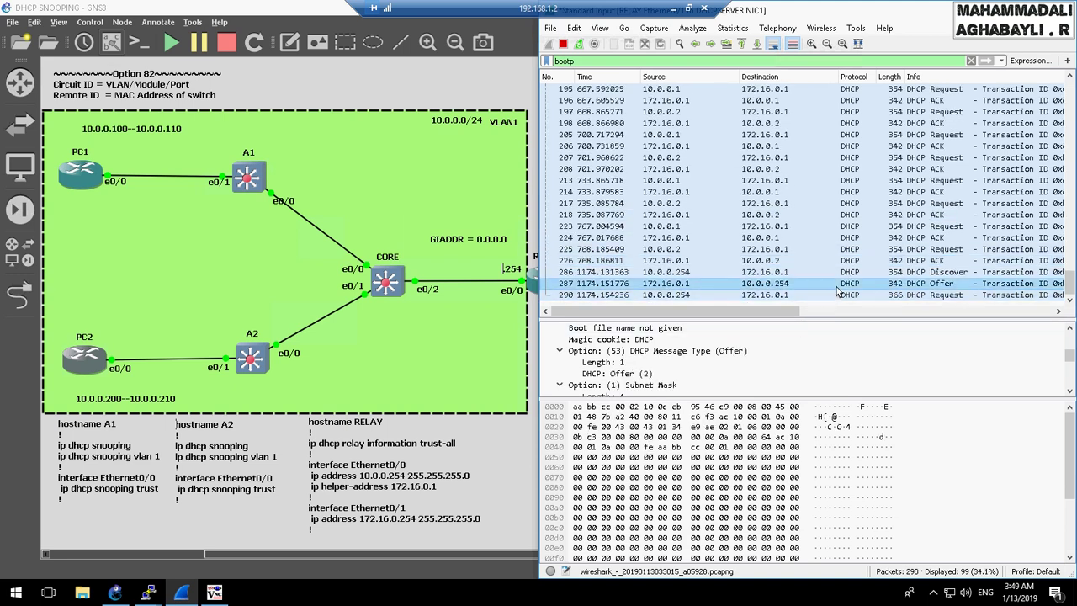
pyautogui.click(837, 292)
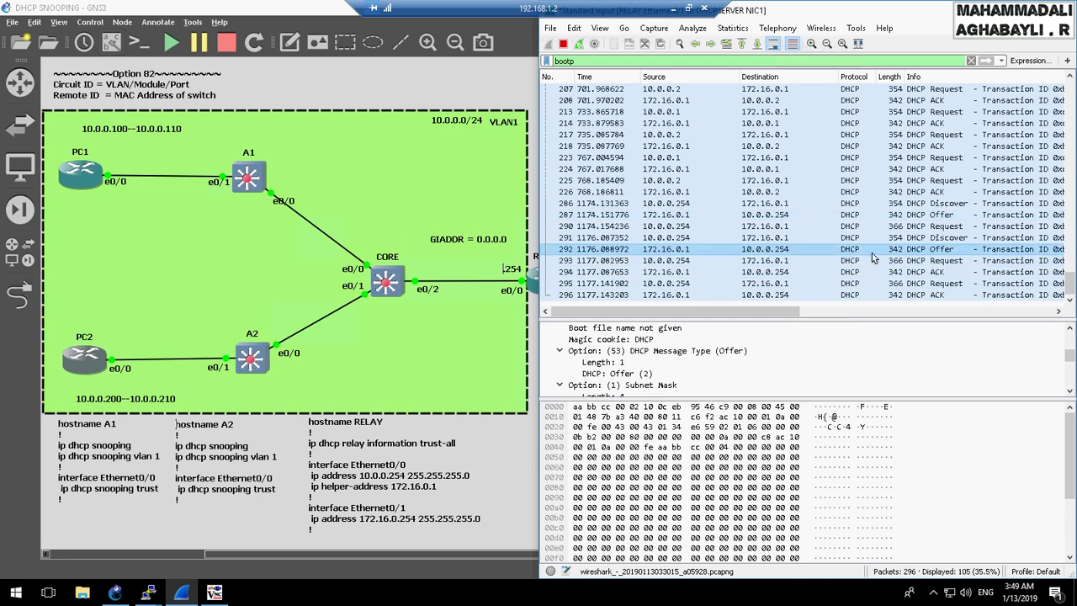
pyautogui.click(875, 262)
pyautogui.click(877, 271)
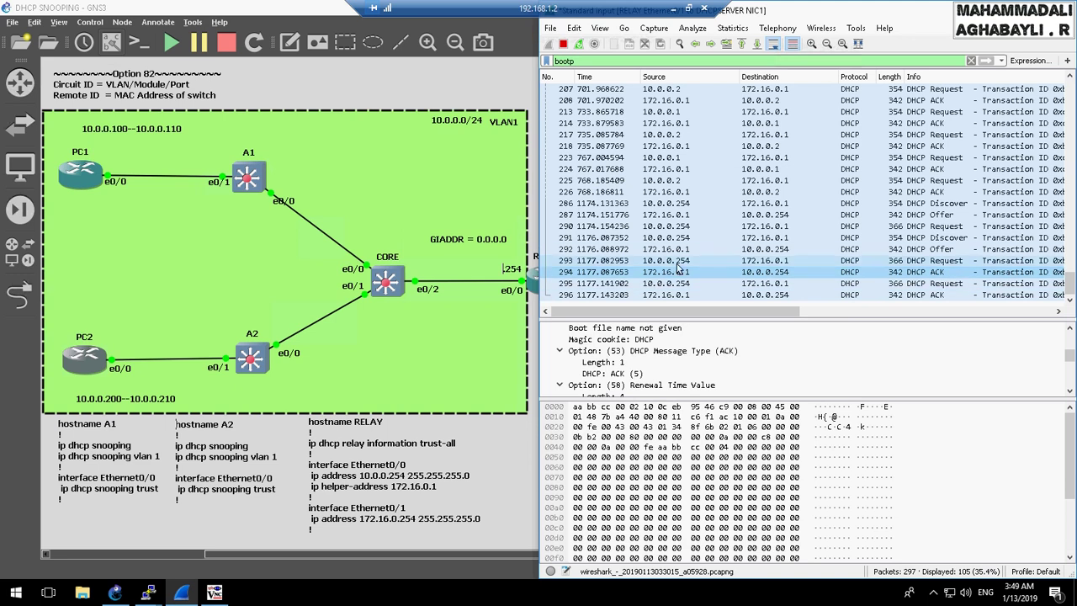
pyautogui.click(442, 225)
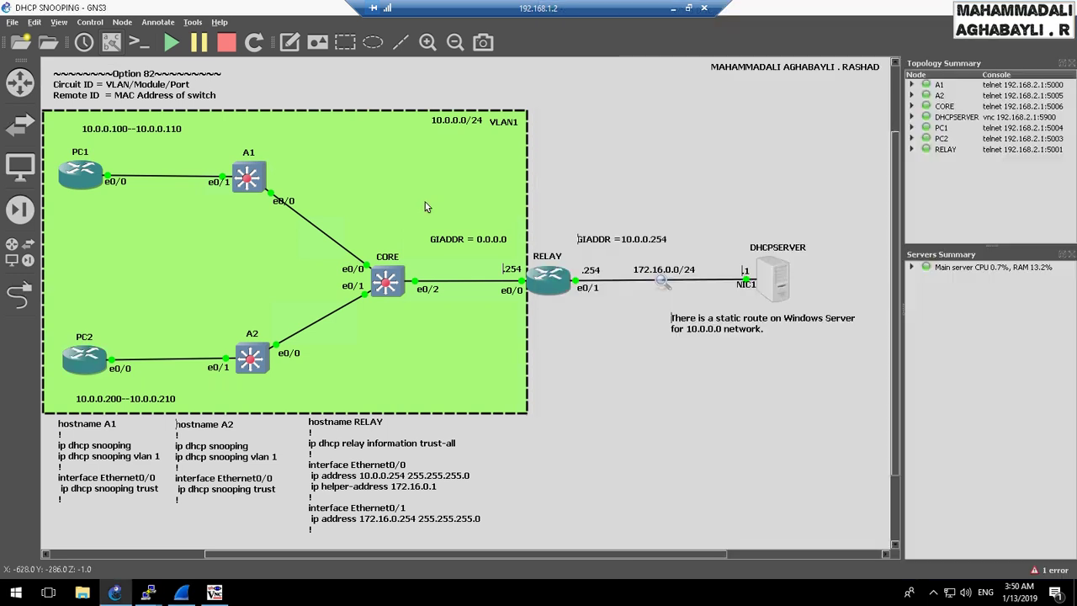
# - Refresh the scope's Address Leases on the DHCP server and check the leases given to PC1 and PC2
pyautogui.click(215, 592)
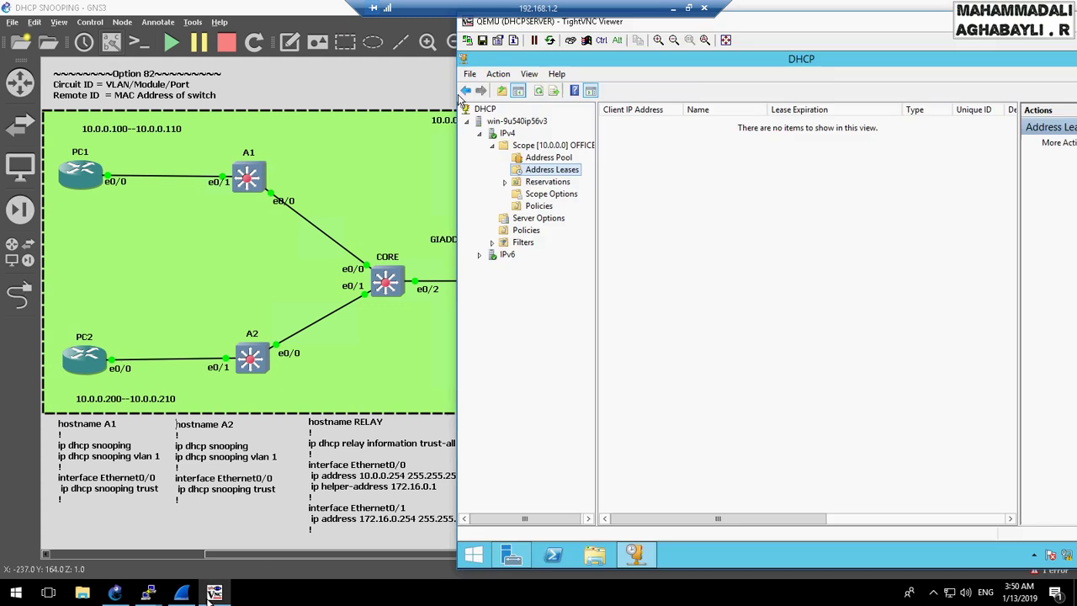
pyautogui.click(538, 90)
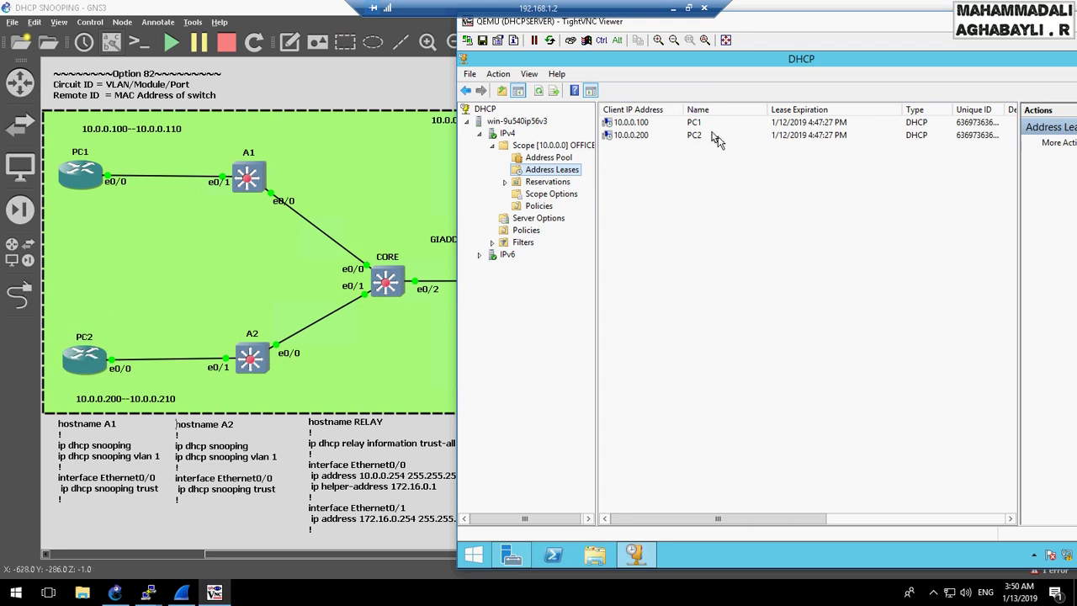
pyautogui.moveTo(707, 185); pyautogui.dragTo(608, 117)
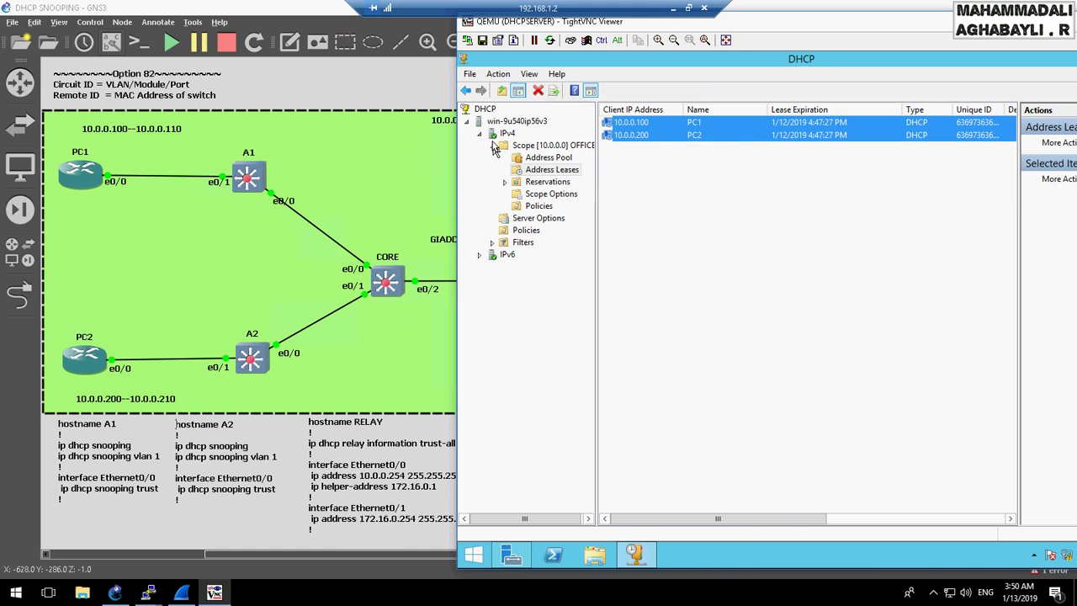
pyautogui.click(383, 175)
# - Check the DHCP-assigned addresses in the PC1 and PC2 consoles, return to the topology, and minimize the remote desktop session
pyautogui.doubleClick(83, 175)
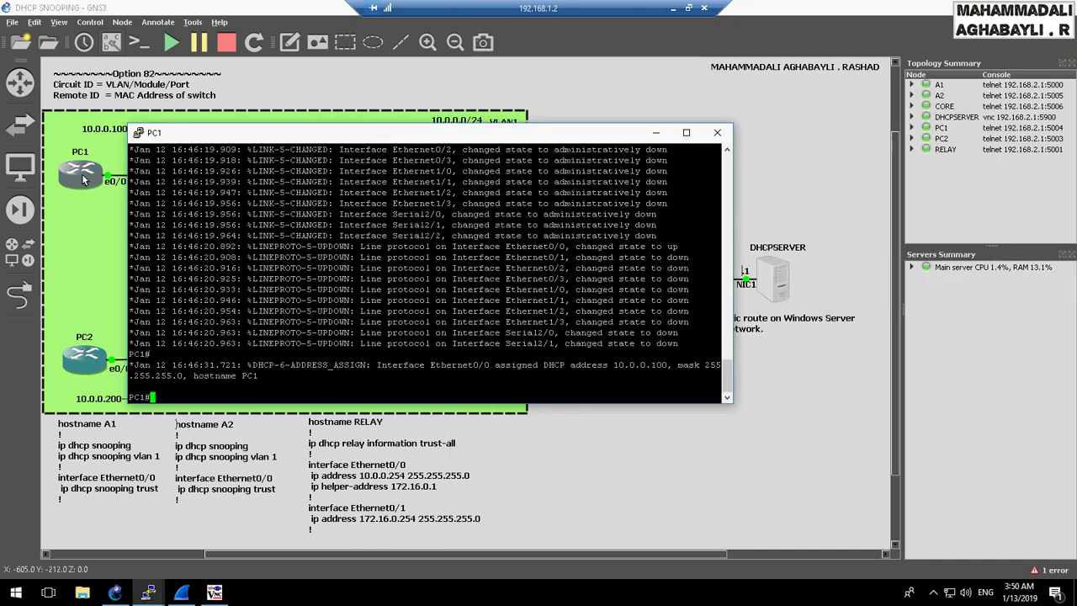
pyautogui.moveTo(493, 364); pyautogui.dragTo(659, 368)
pyautogui.click(81, 370)
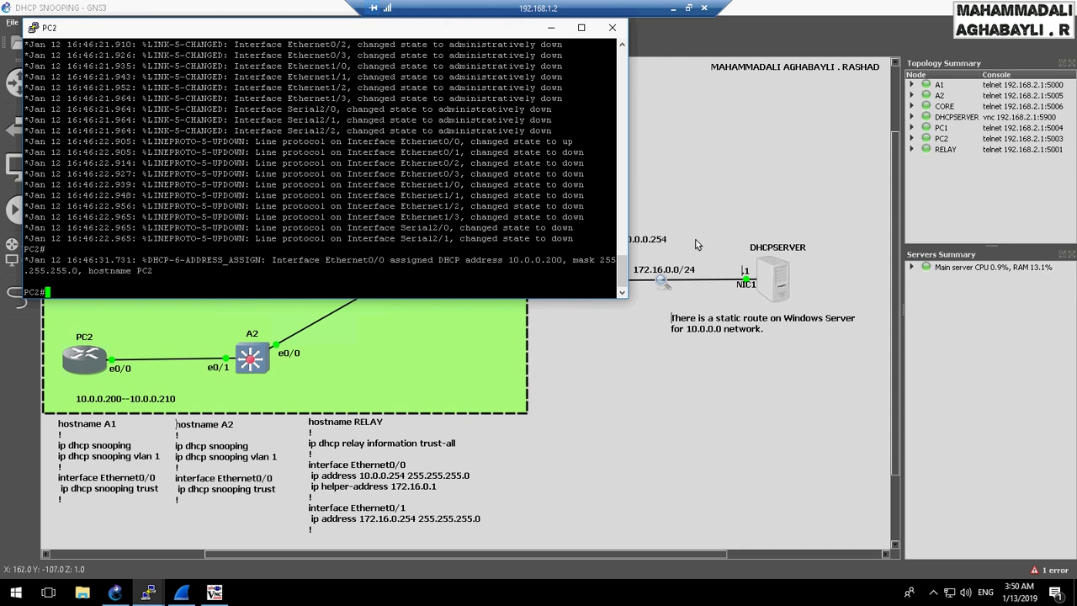
pyautogui.click(752, 182)
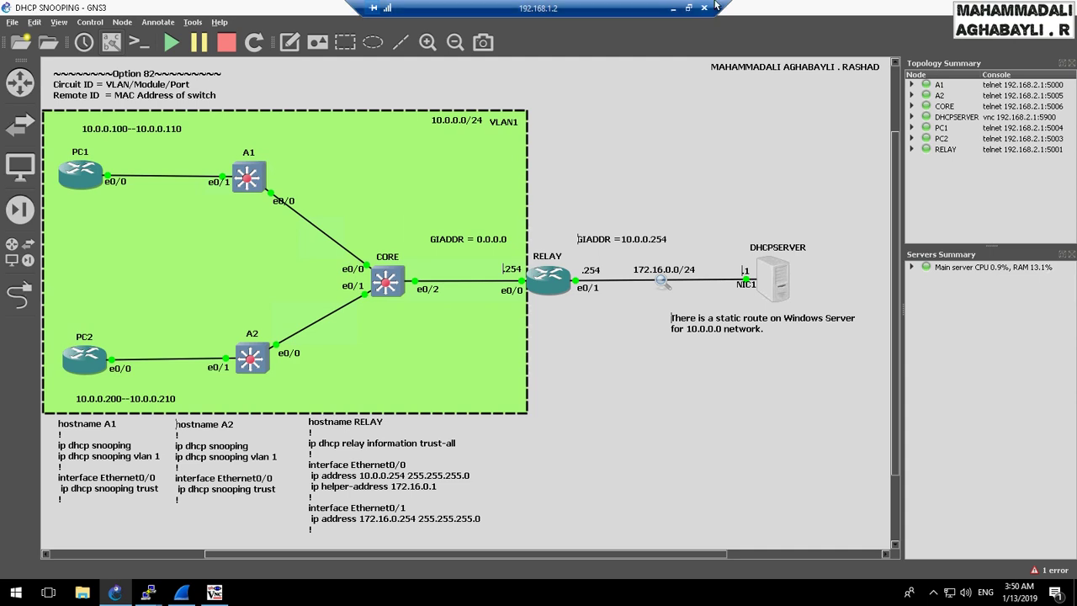
pyautogui.click(671, 9)
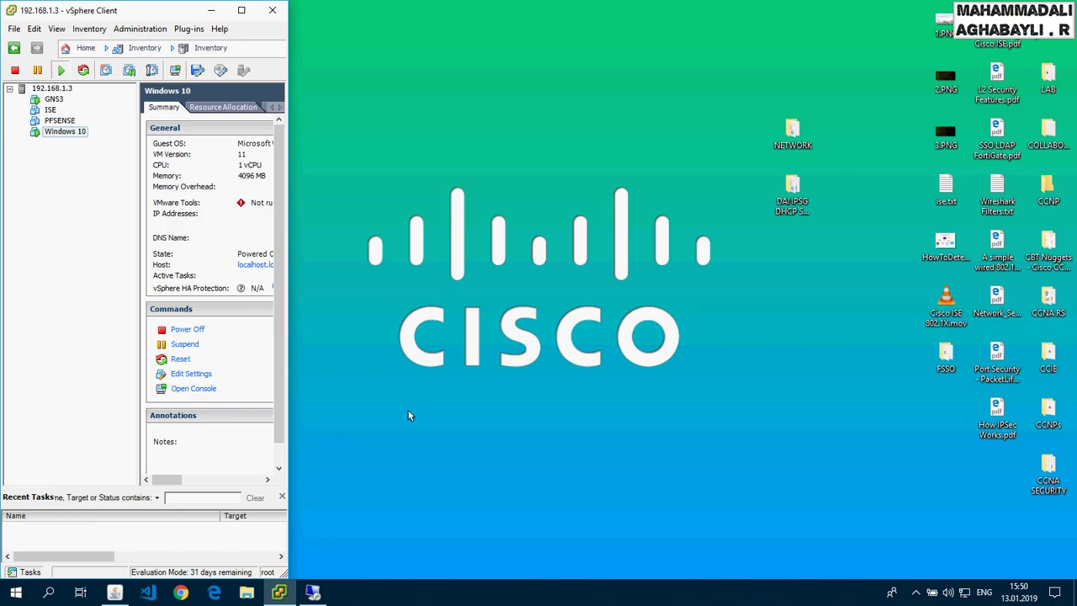